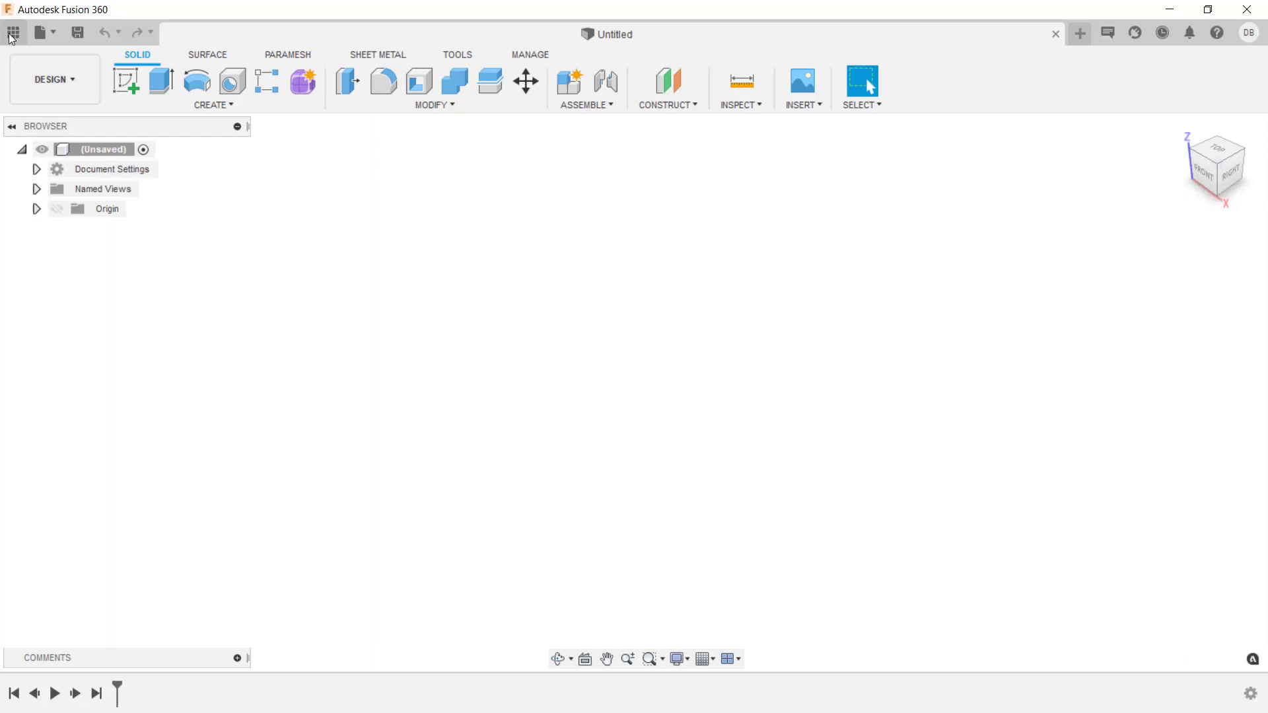
- Open the Transitioning to Fusion 360 project from All Projects, view its People, then its files
left_click(13, 33)
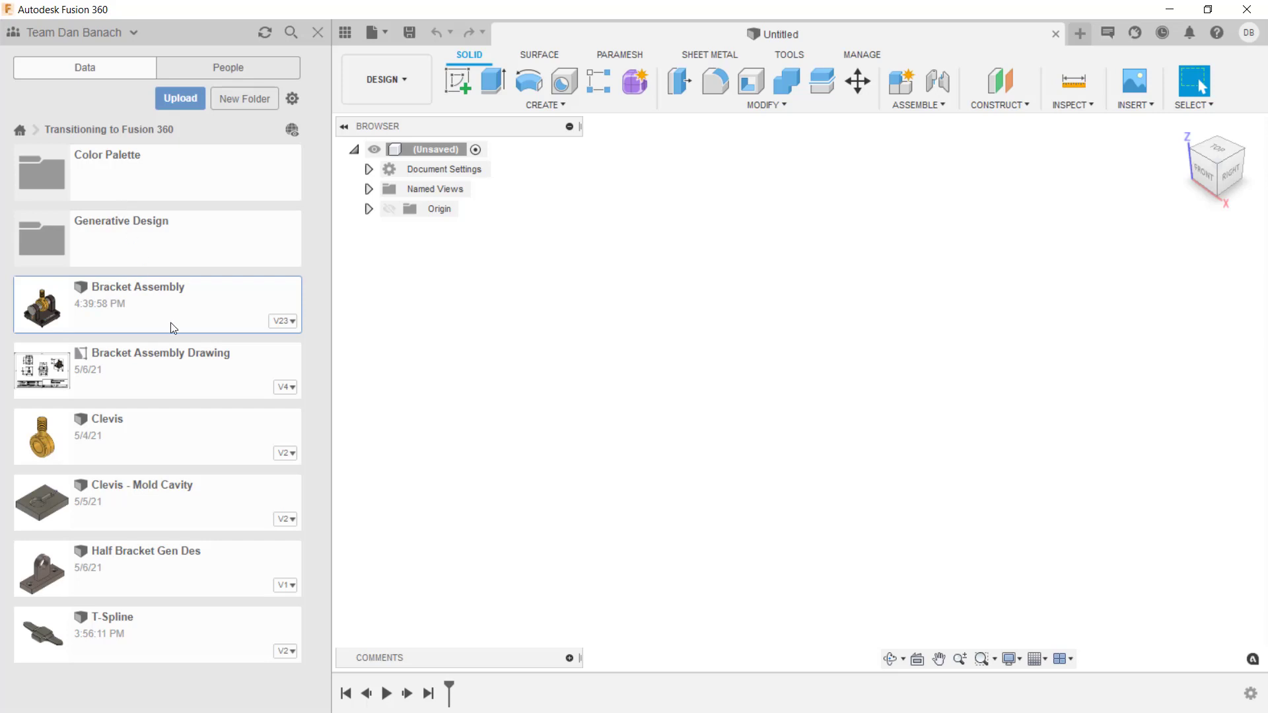
left_click(20, 130)
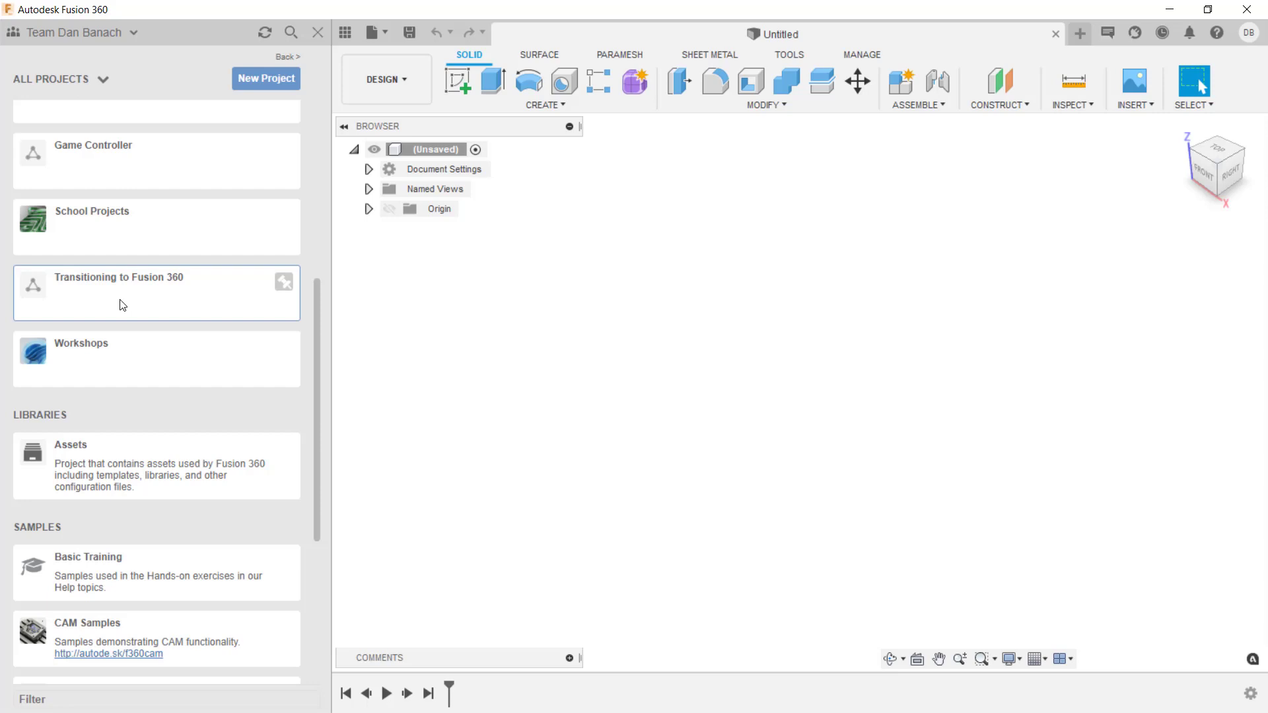
left_click(142, 299)
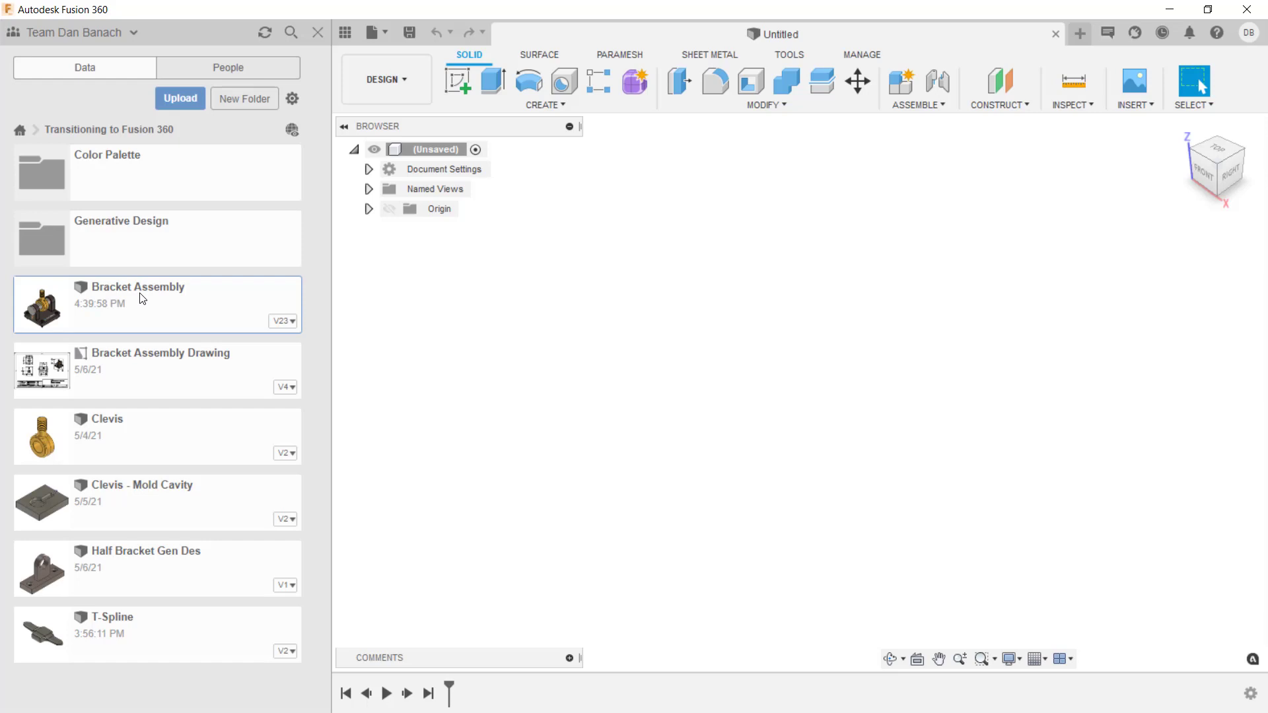
left_click(204, 71)
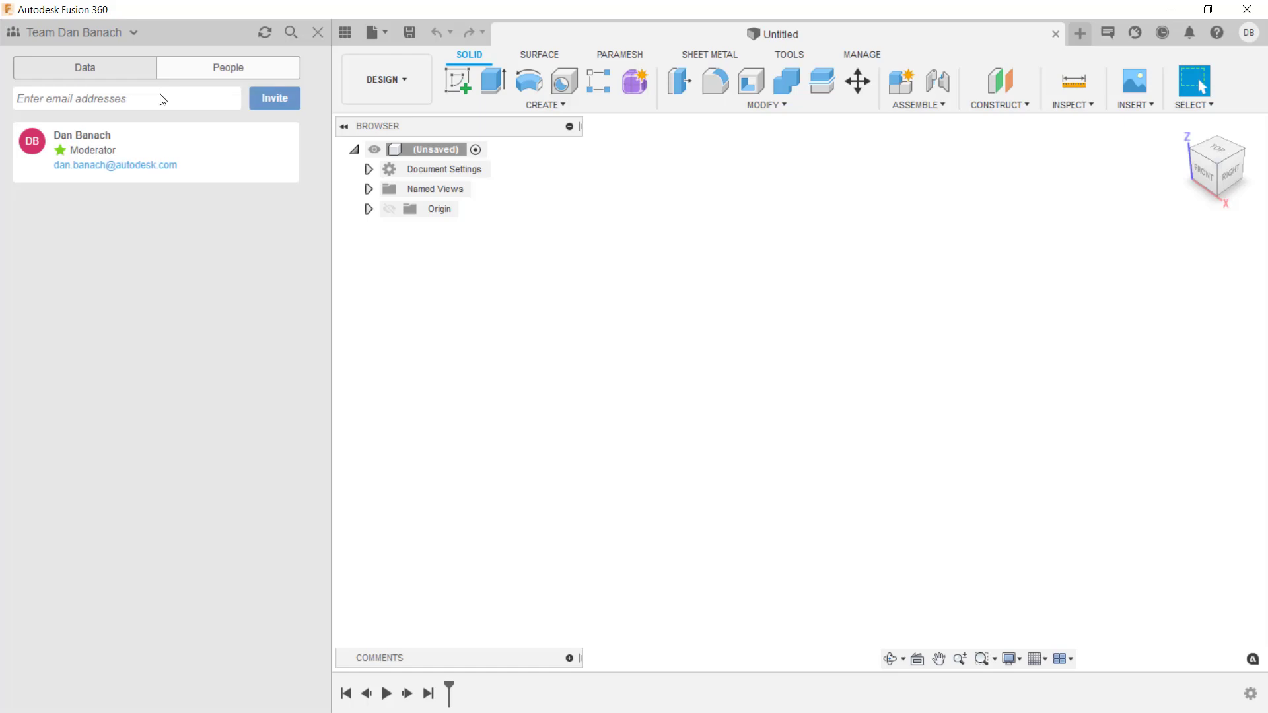
left_click(113, 74)
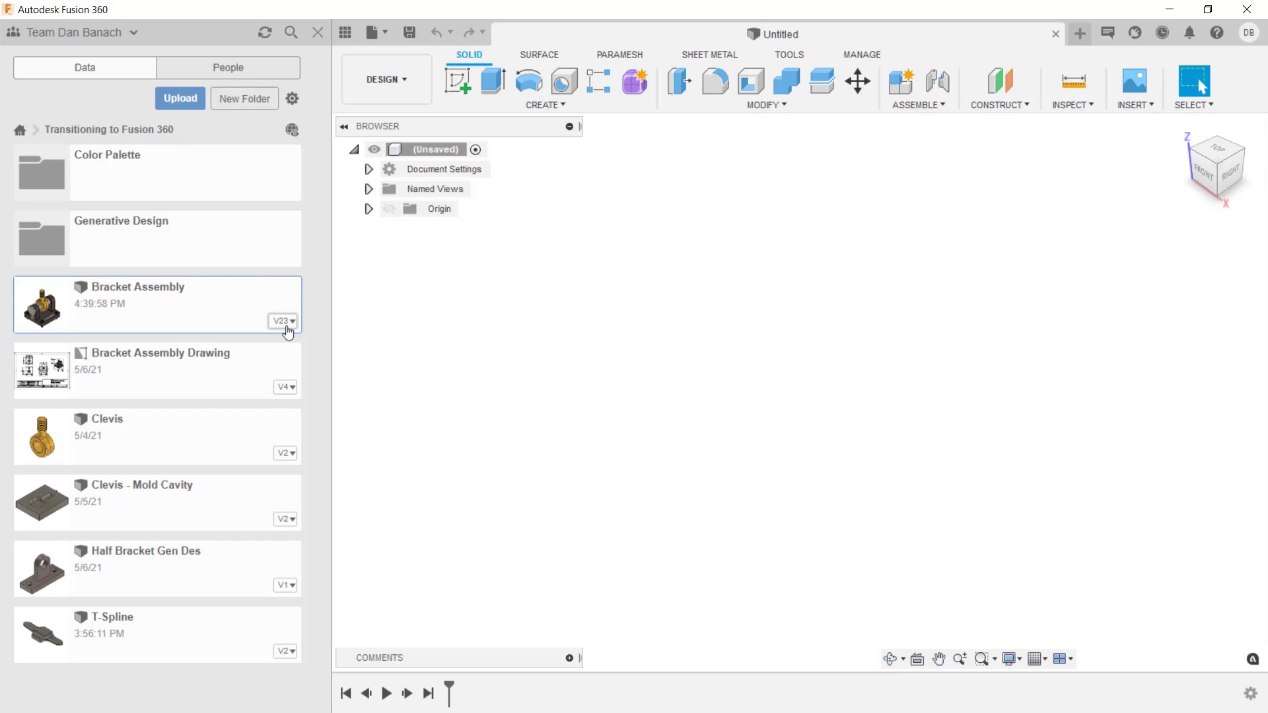
- Show Bracket Assembly's details and list all 23 versions, scrolling through their history notes
left_click(292, 322)
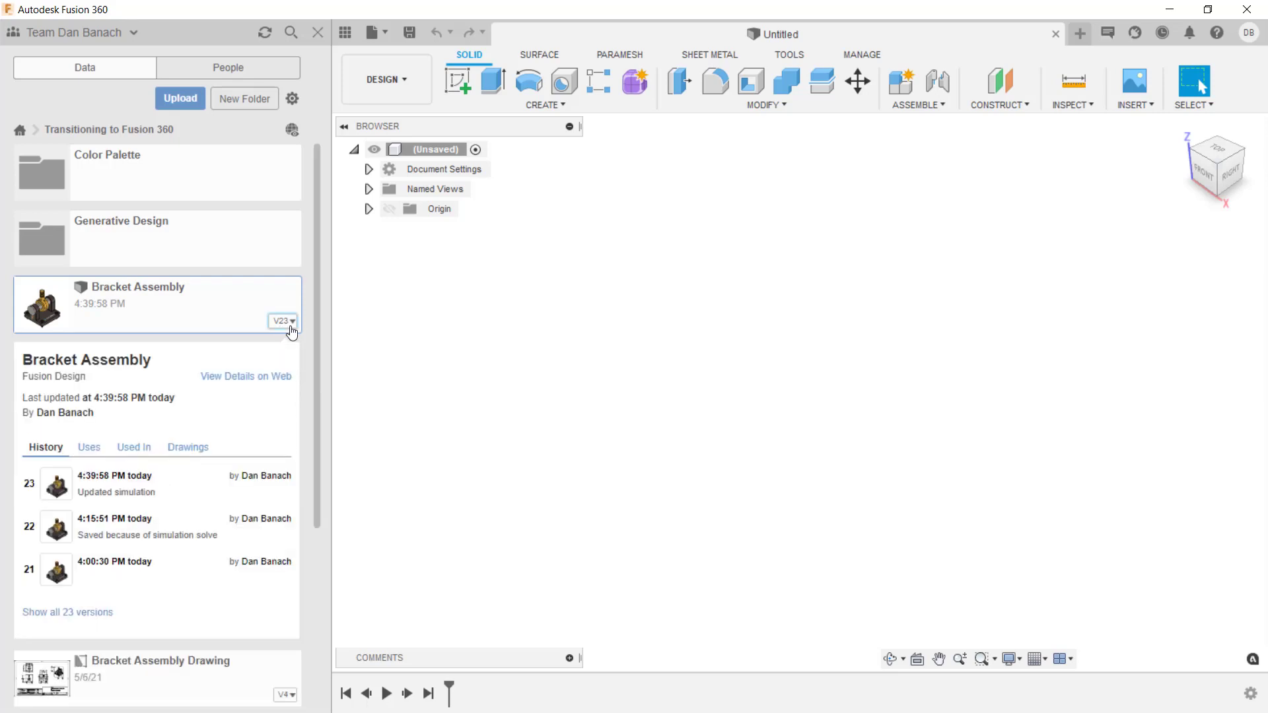
left_click_drag(317, 376, 329, 453)
left_click(78, 504)
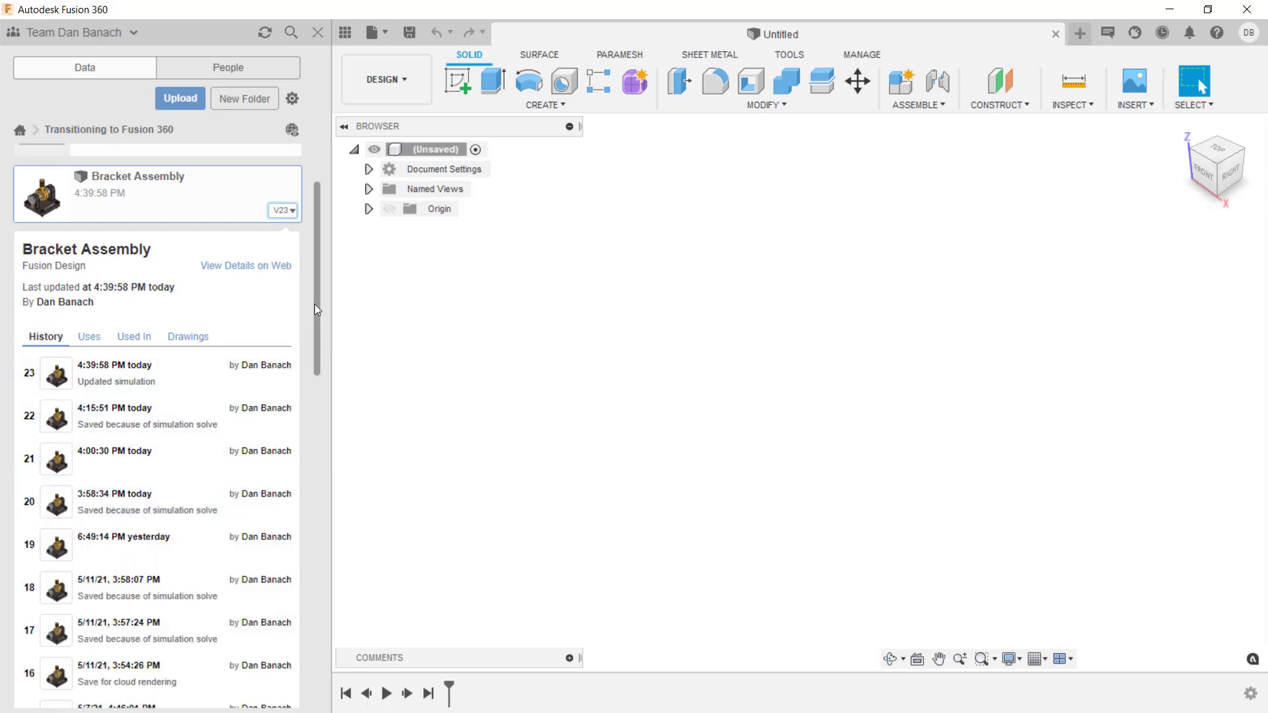
left_click_drag(314, 304, 312, 342)
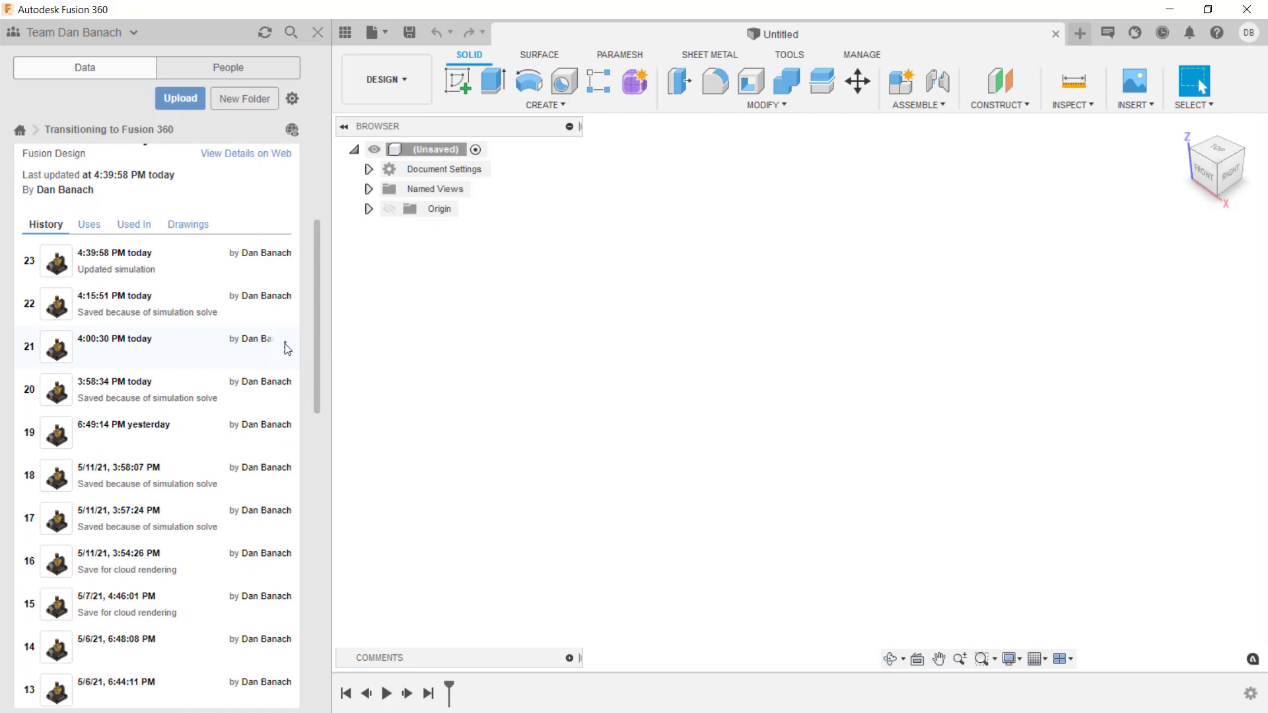
scroll(115, 356, "down", 12)
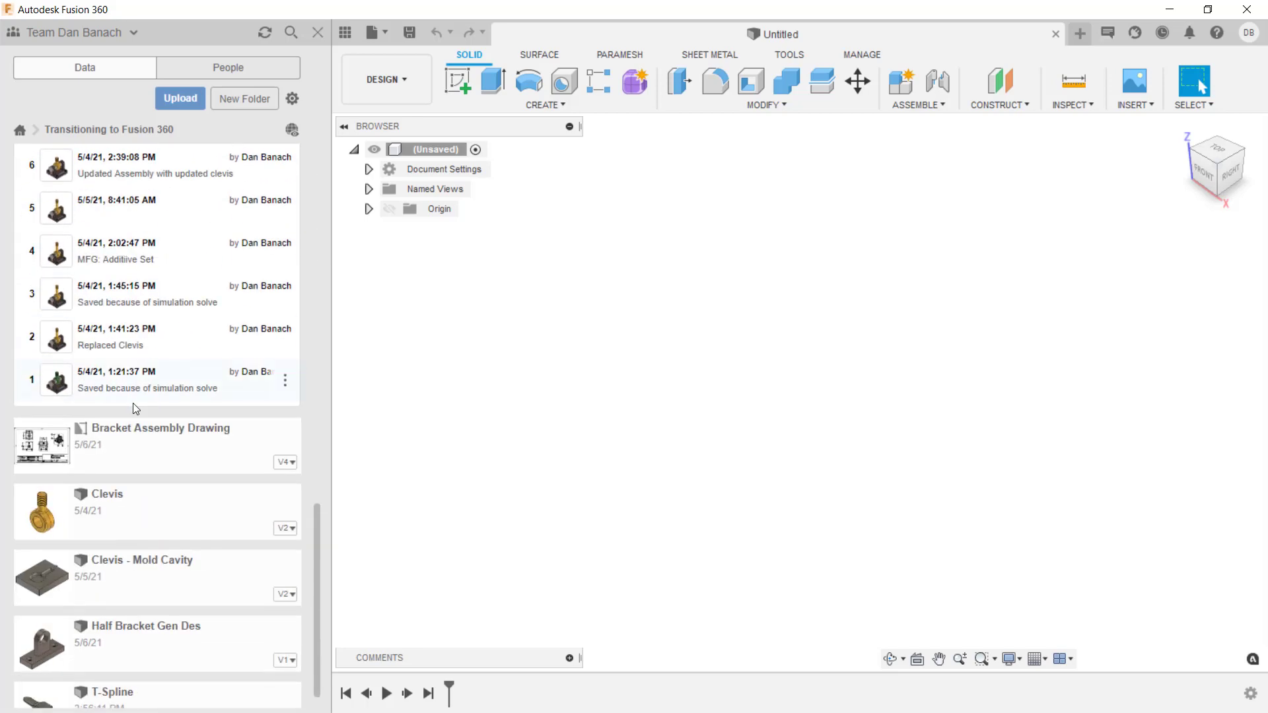
scroll(135, 409, "up", 5)
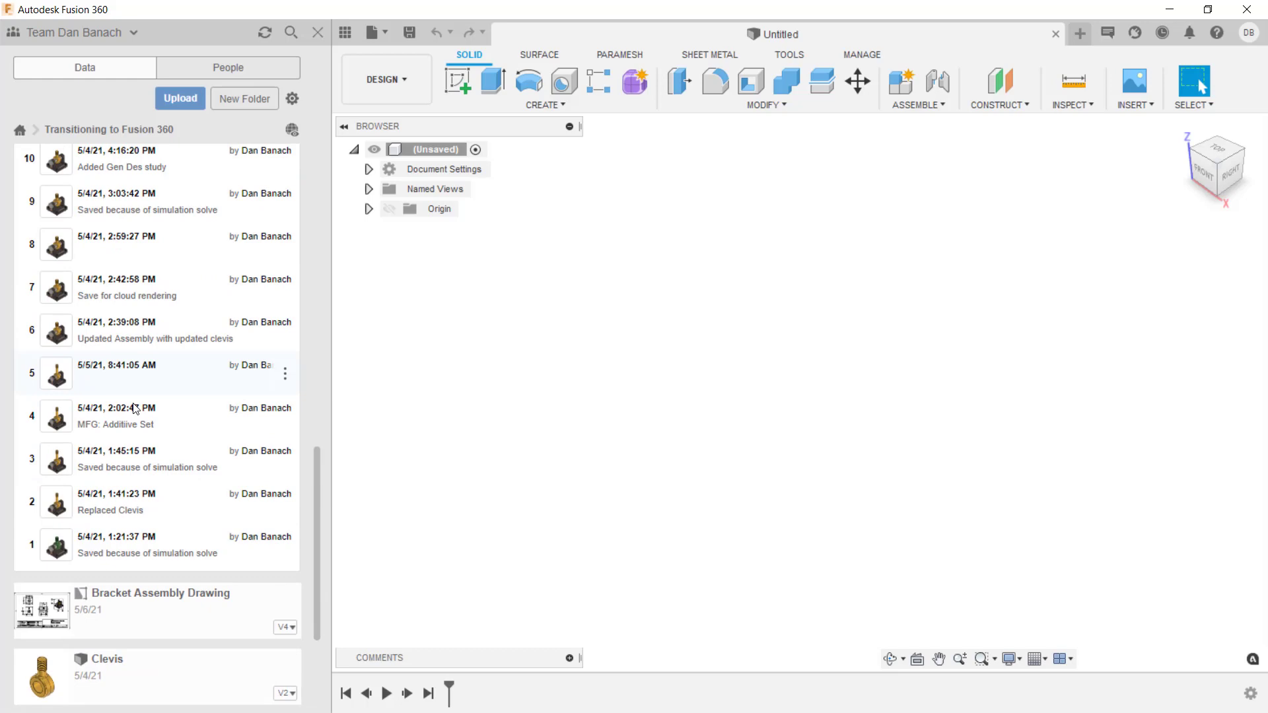
scroll(264, 354, "up", 7)
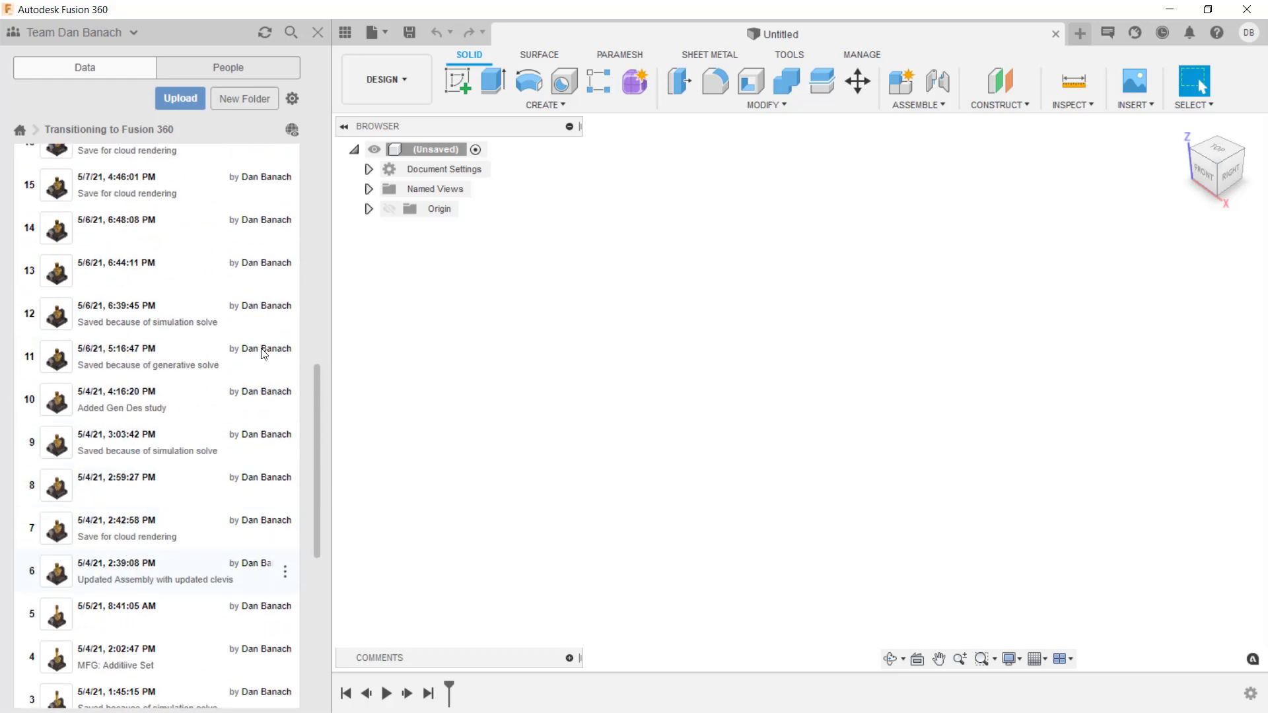
scroll(264, 353, "up", 18)
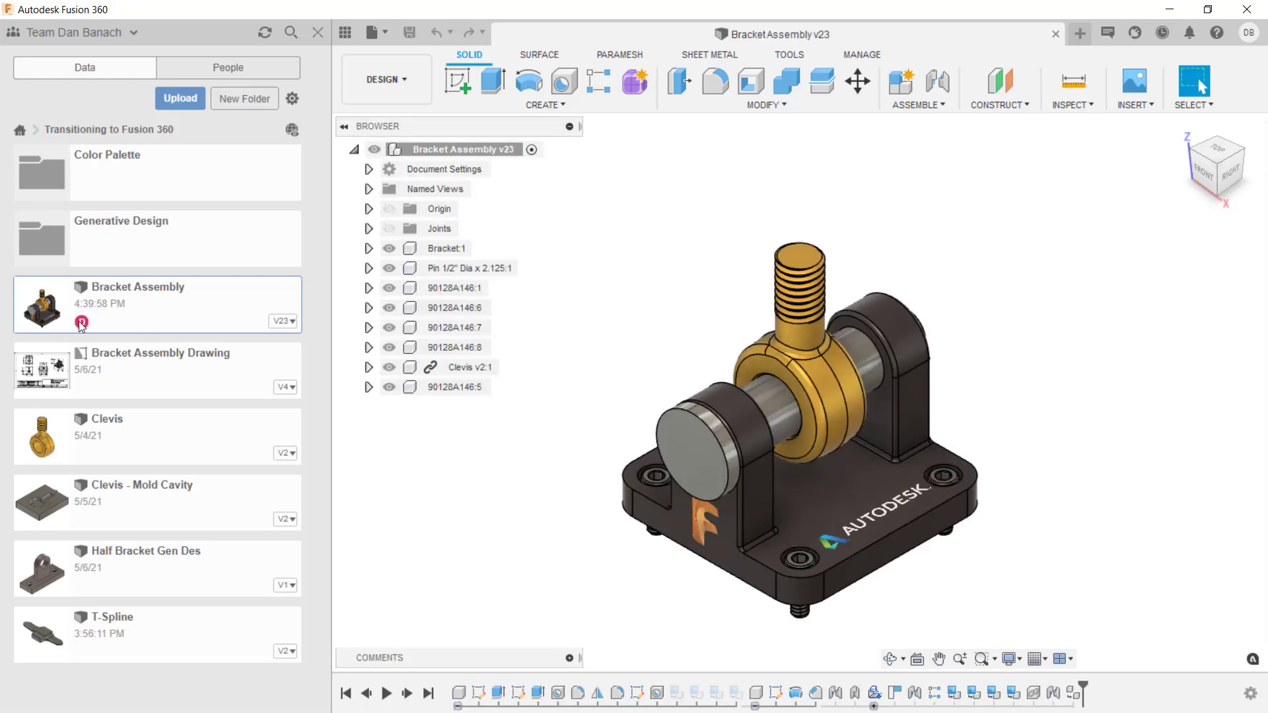
- Open the T-Spline design in its own tab beside Bracket Assembly v23
mouse_move(81, 324)
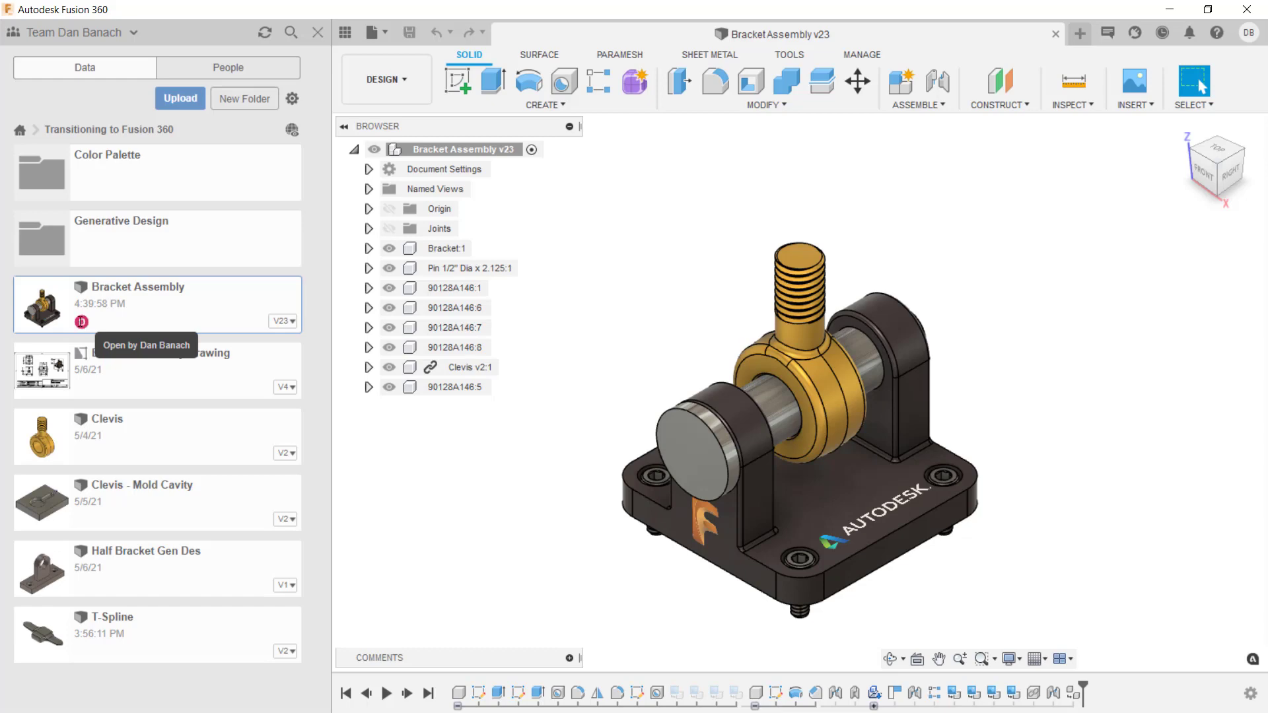
left_click(197, 650)
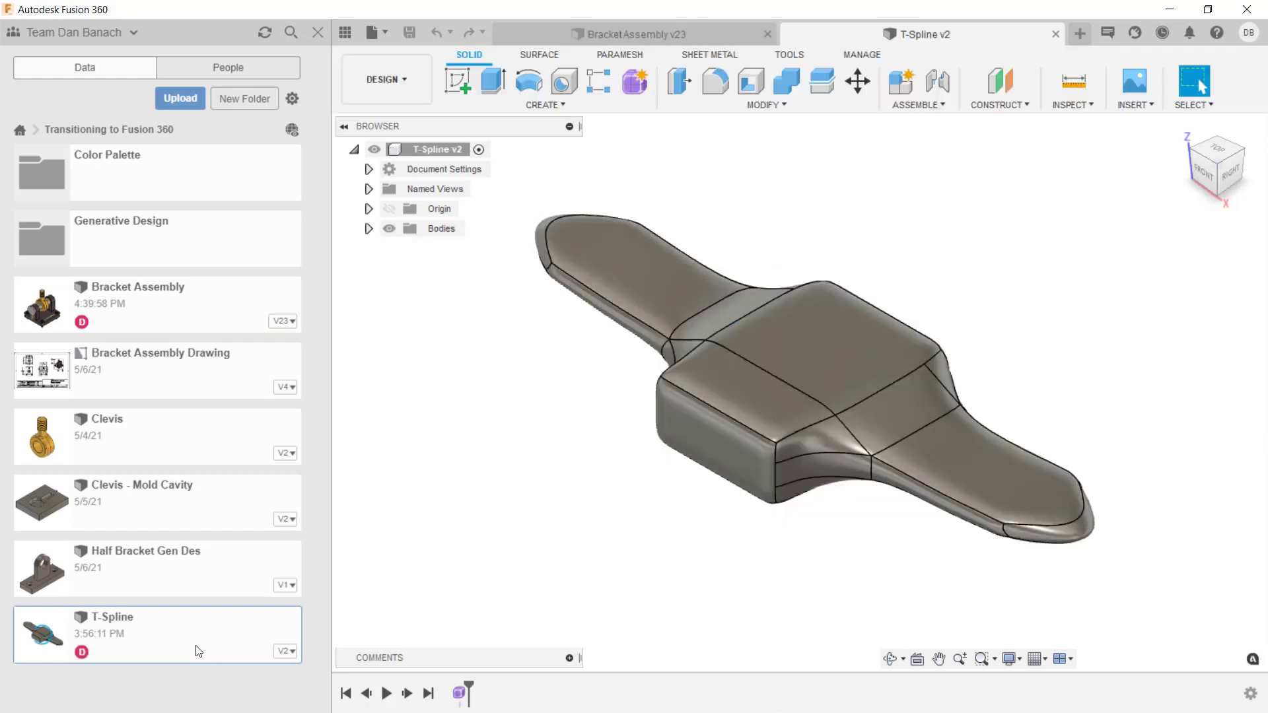
- Hide the Data Panel and enter Form editing on the T-Spline v2 body
left_click(344, 33)
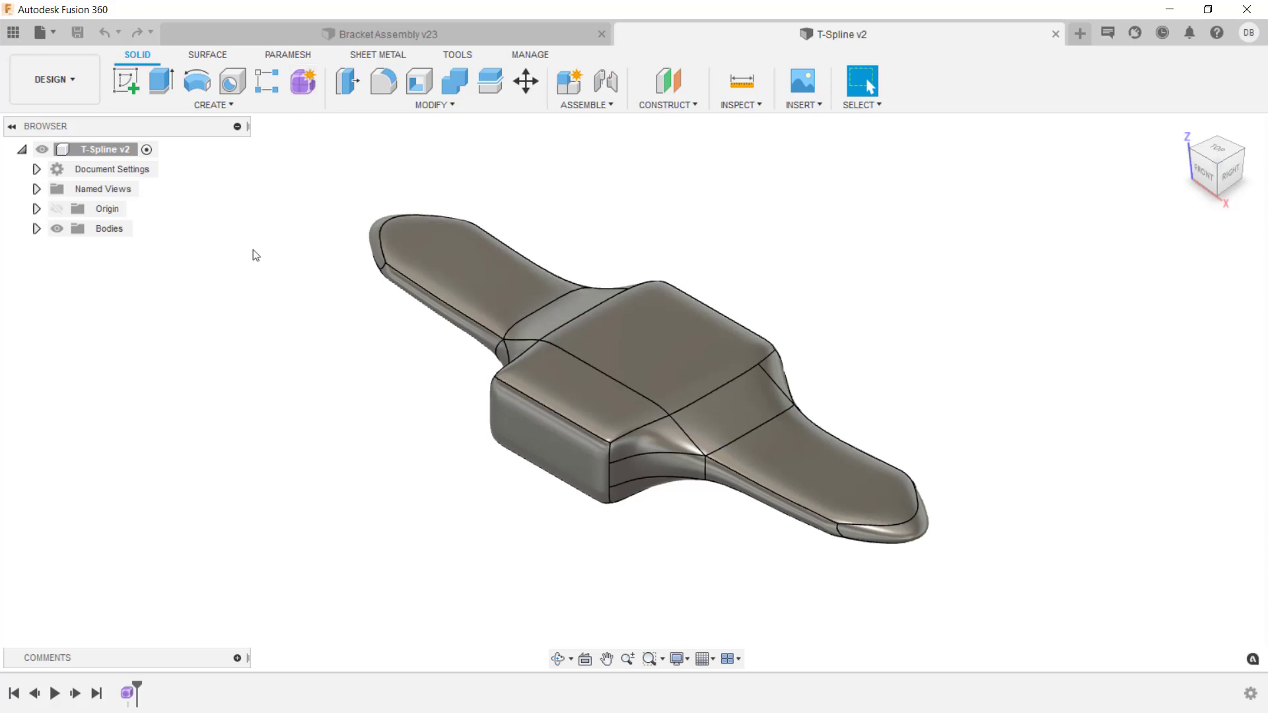
double_click(128, 693)
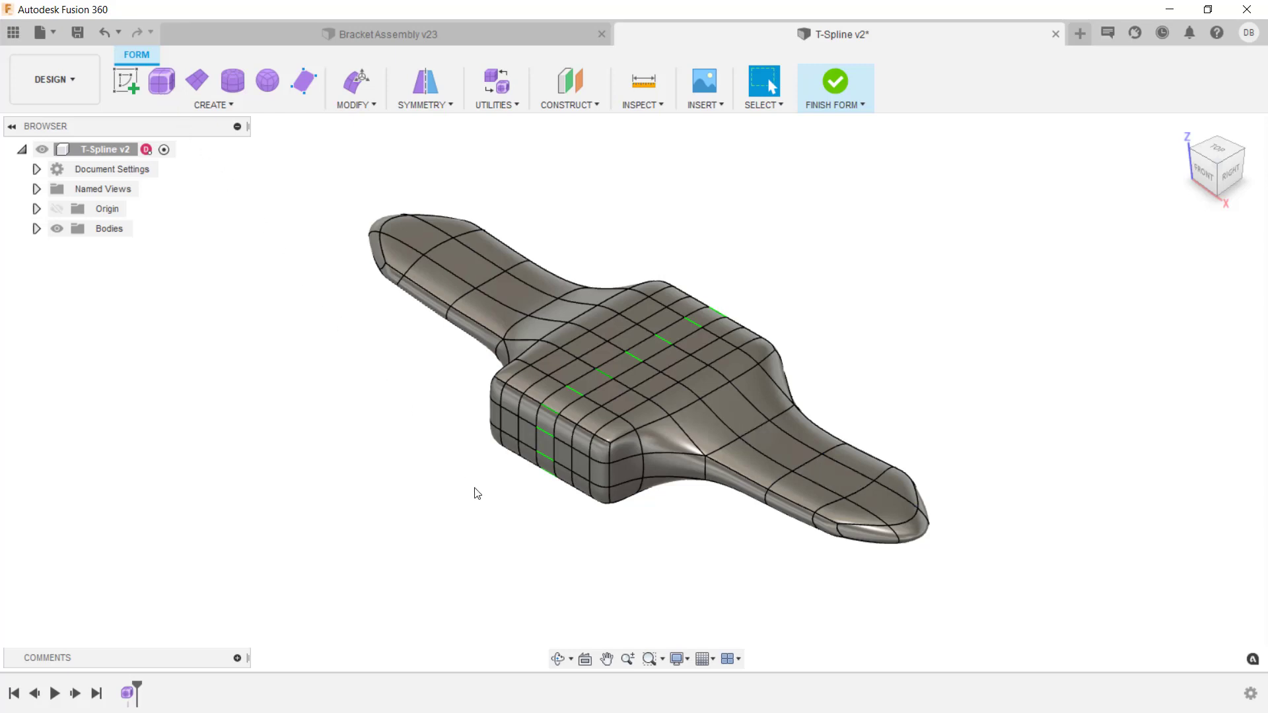
- Pull the selected front faces out 1.50 in into a new arm and stretch its tip further
left_click(529, 436)
left_click(566, 454, "shift")
right_click(567, 455)
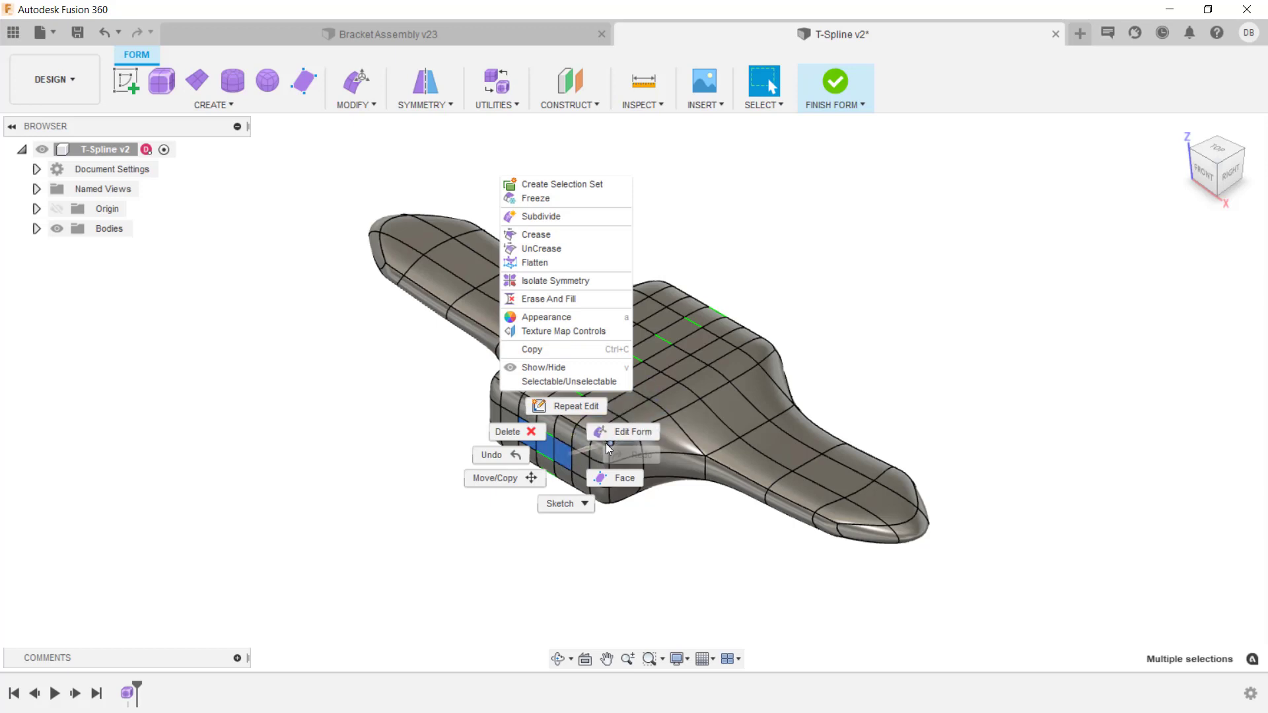
key("Escape")
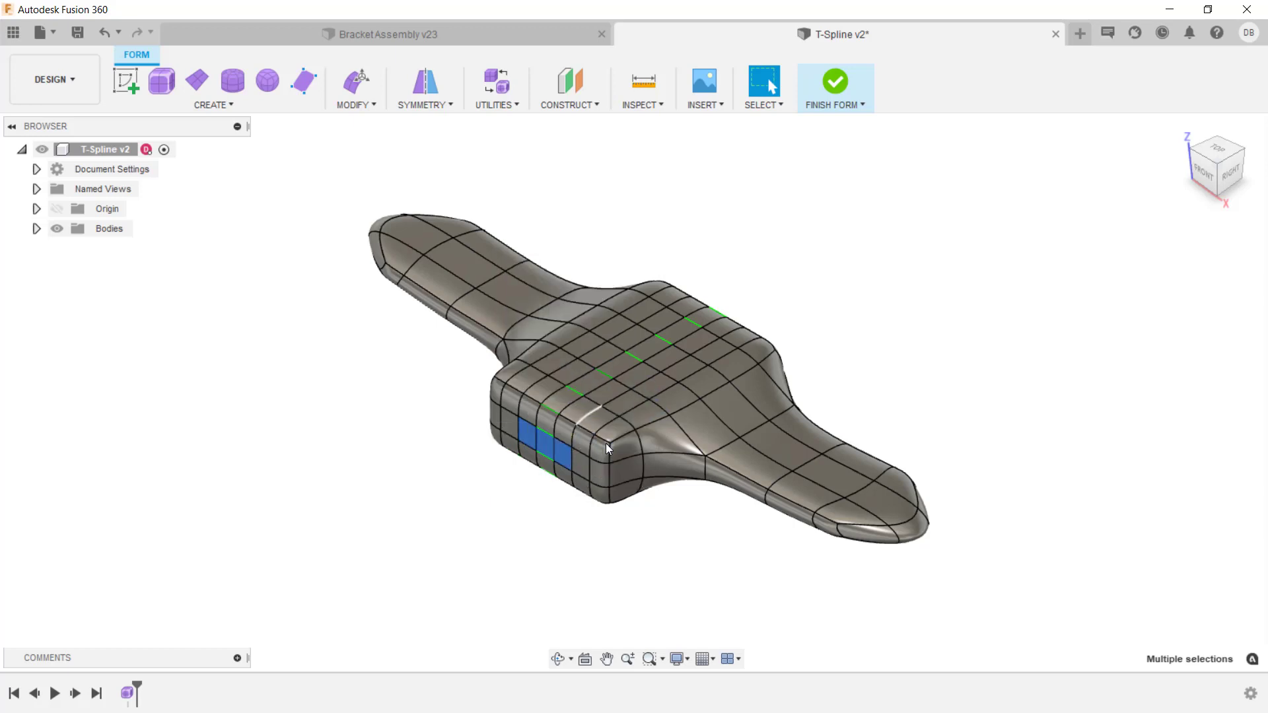
right_click(567, 455)
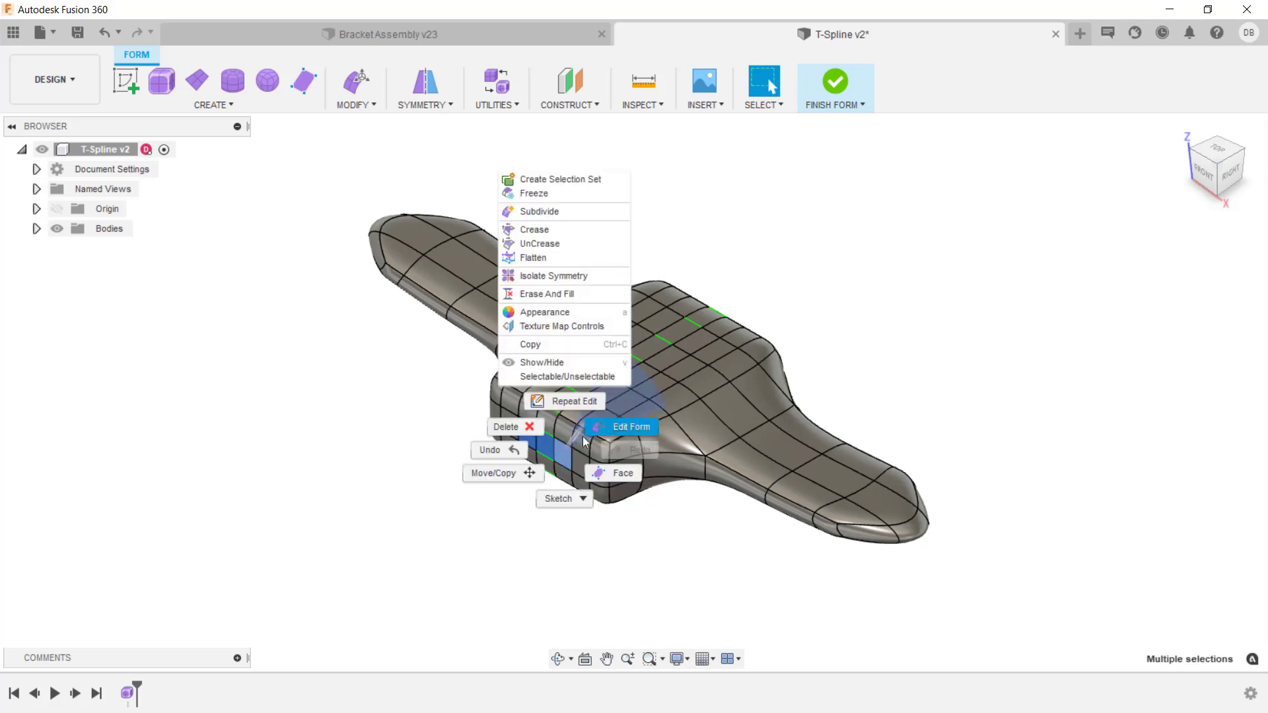
key("Escape")
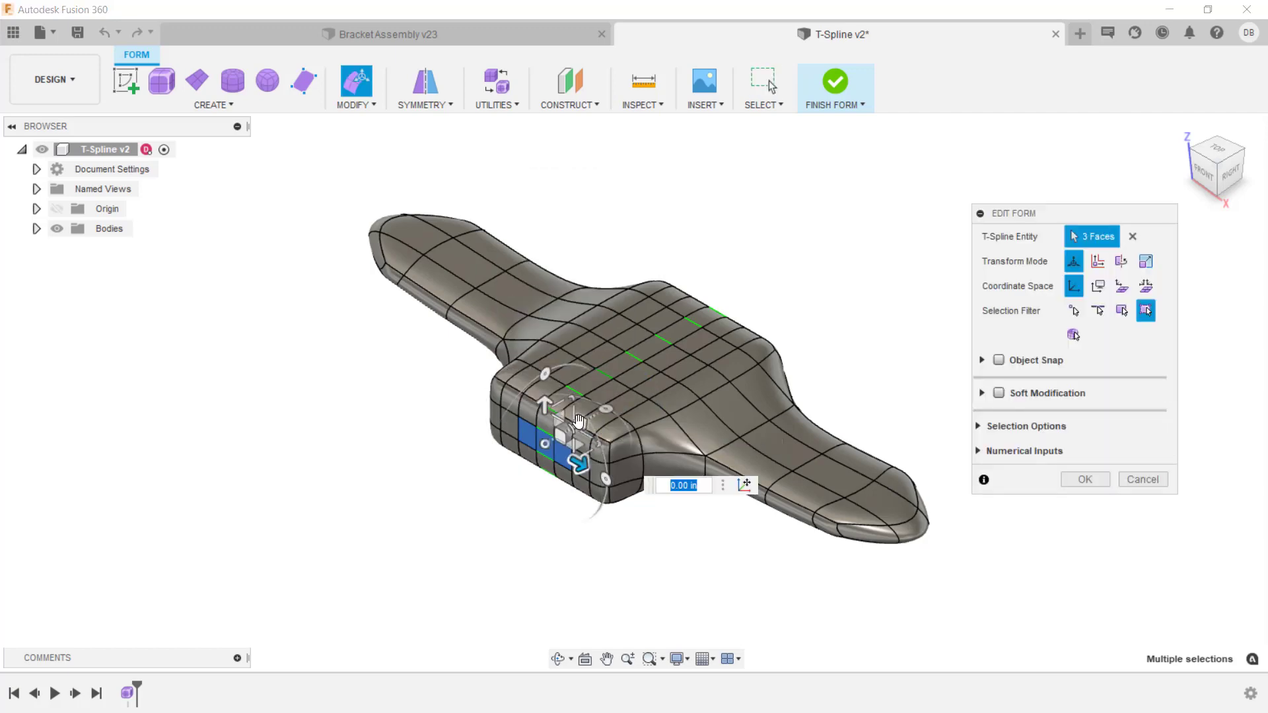
left_click_drag(575, 429, 400, 549)
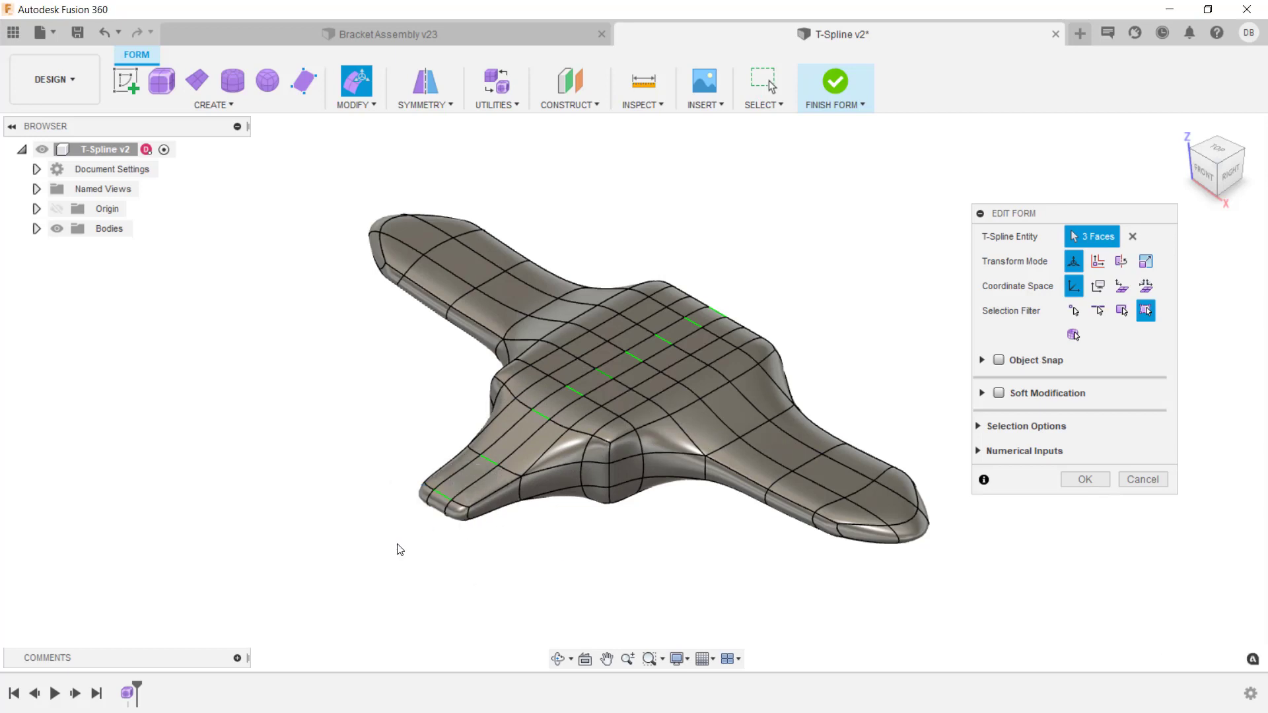
left_click(436, 498)
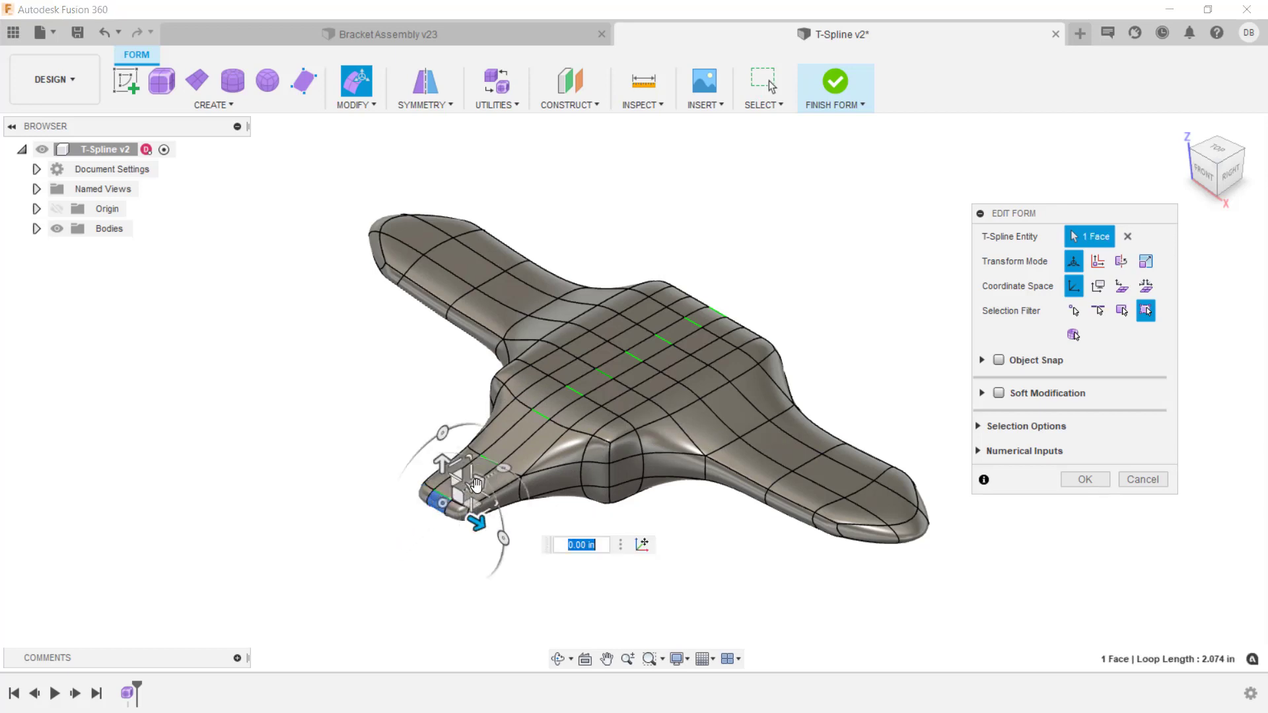
left_click_drag(436, 499, 433, 537)
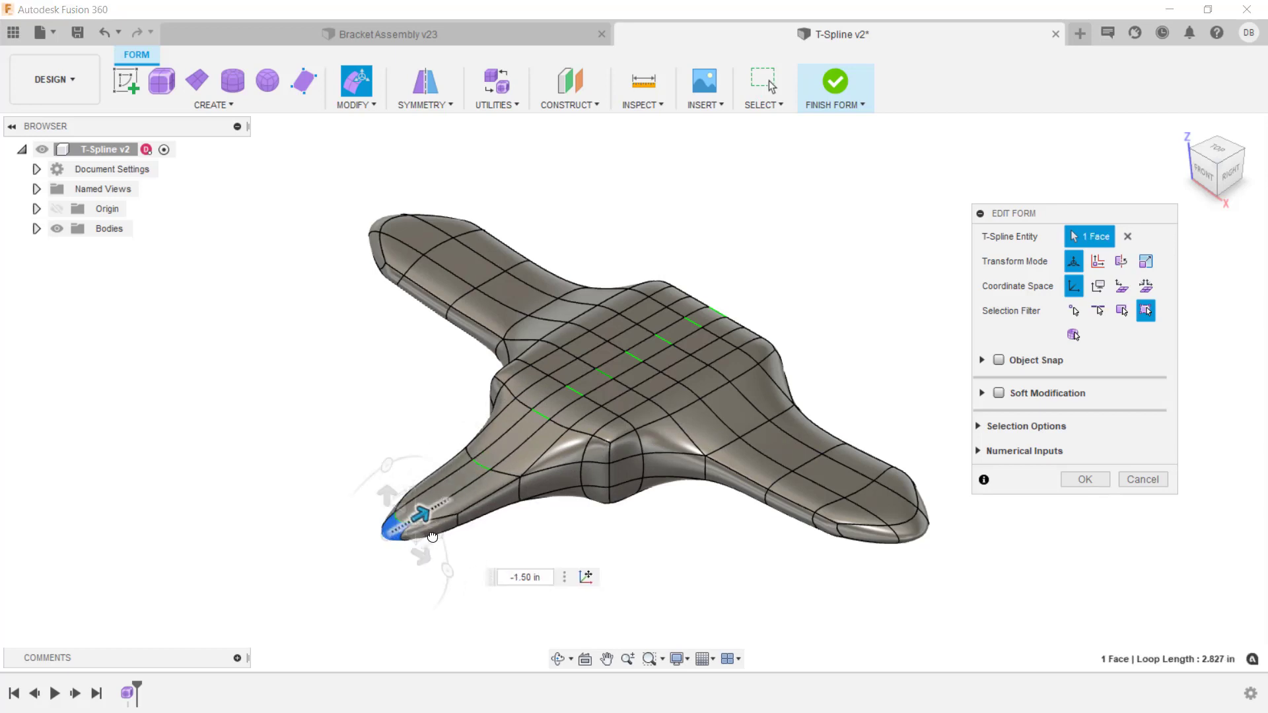
- Raise a far top face 3.00 in into a tall peak and confirm the edit
left_click(665, 301)
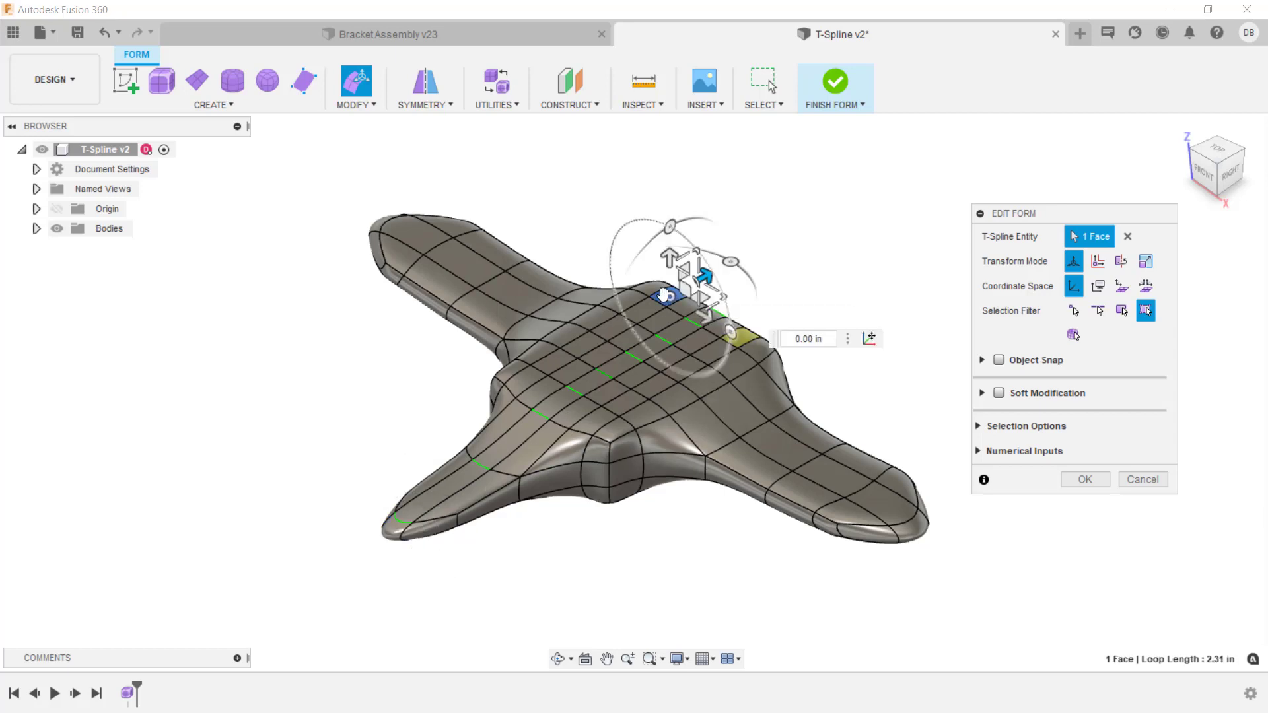
left_click_drag(669, 249, 673, 132)
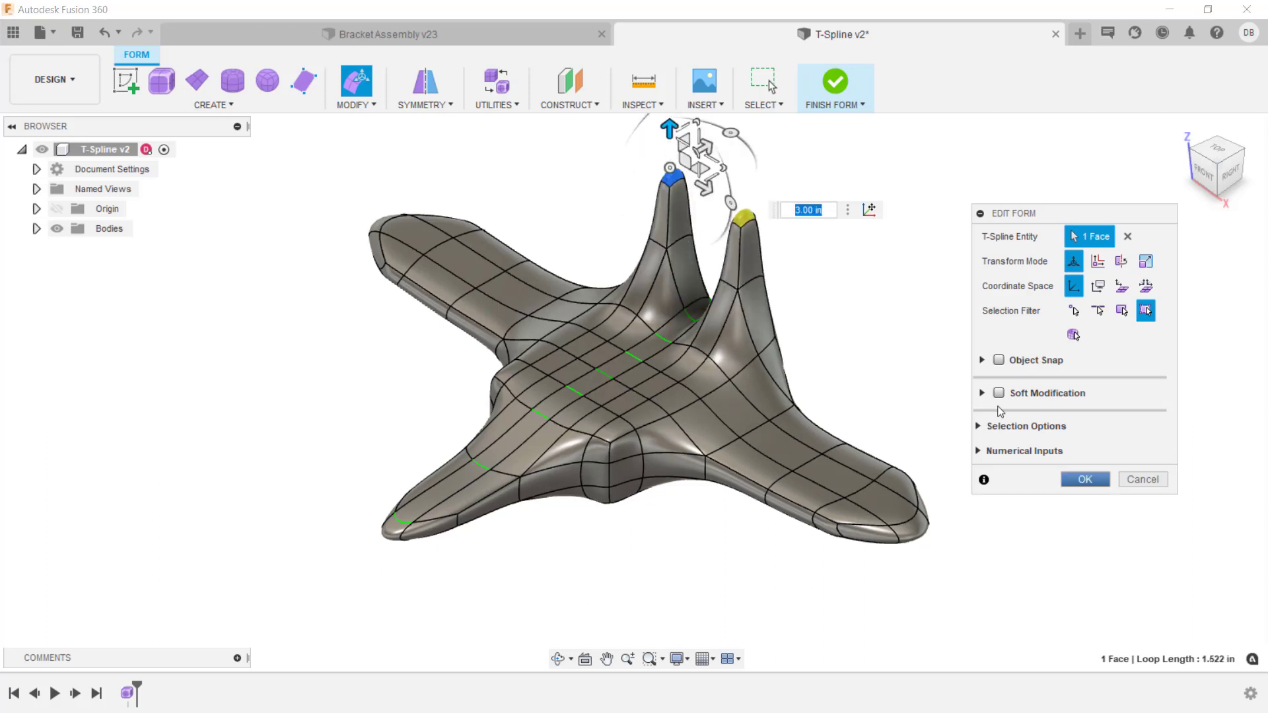
left_click(1088, 482)
left_click(1051, 390)
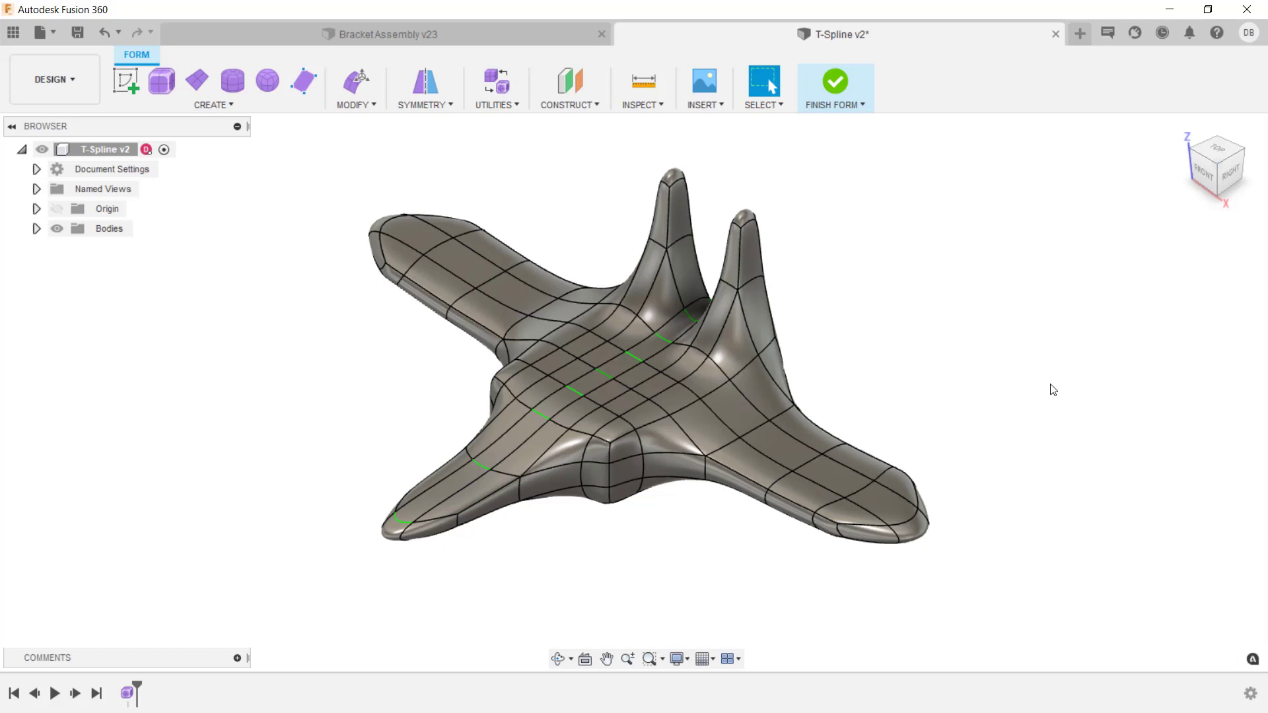
- Finish the form, then close the T-Spline v2 design without saving
left_click(835, 83)
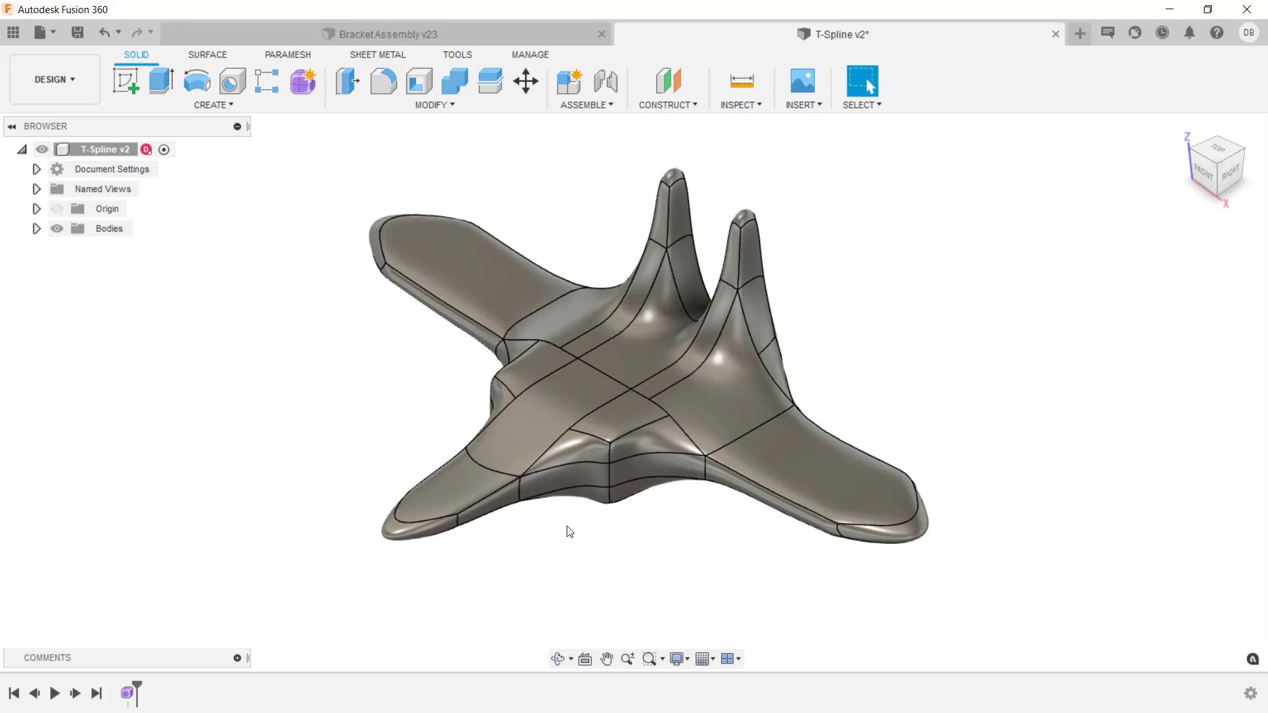
left_click(1056, 33)
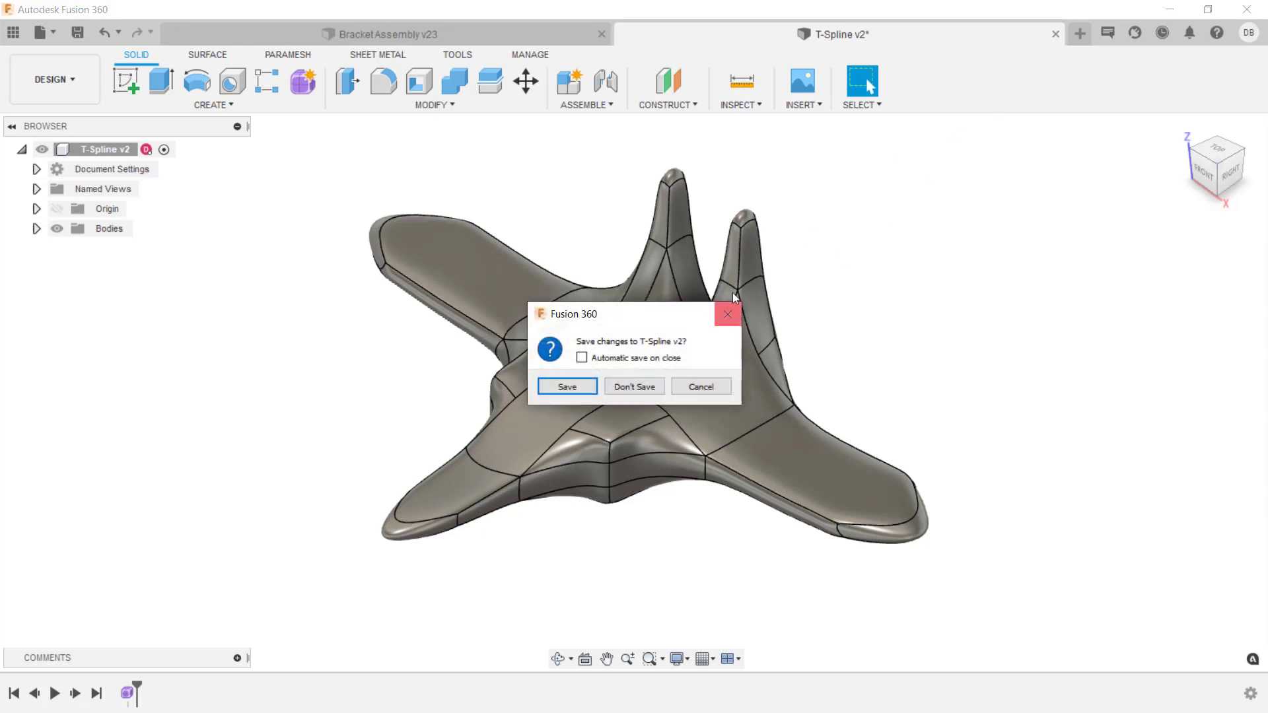
left_click(620, 386)
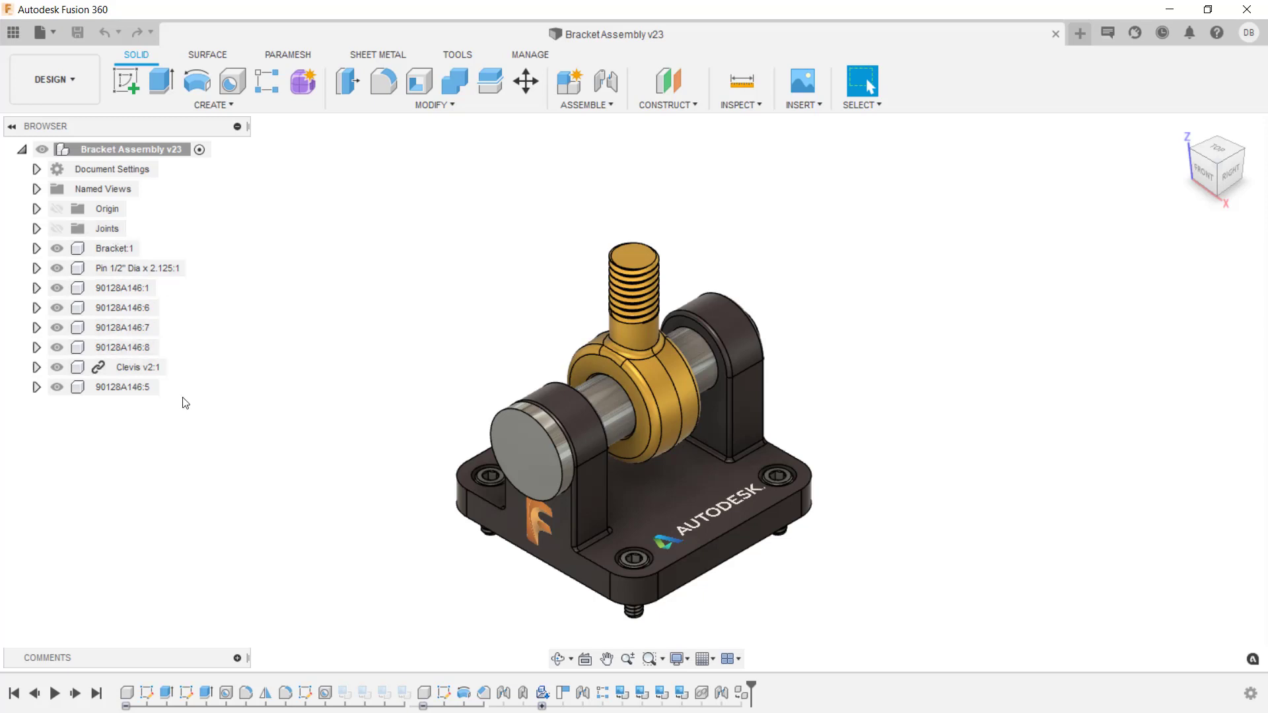
- Make the root Bracket Assembly v23 the active component instead of the Bracket part
left_click(125, 249)
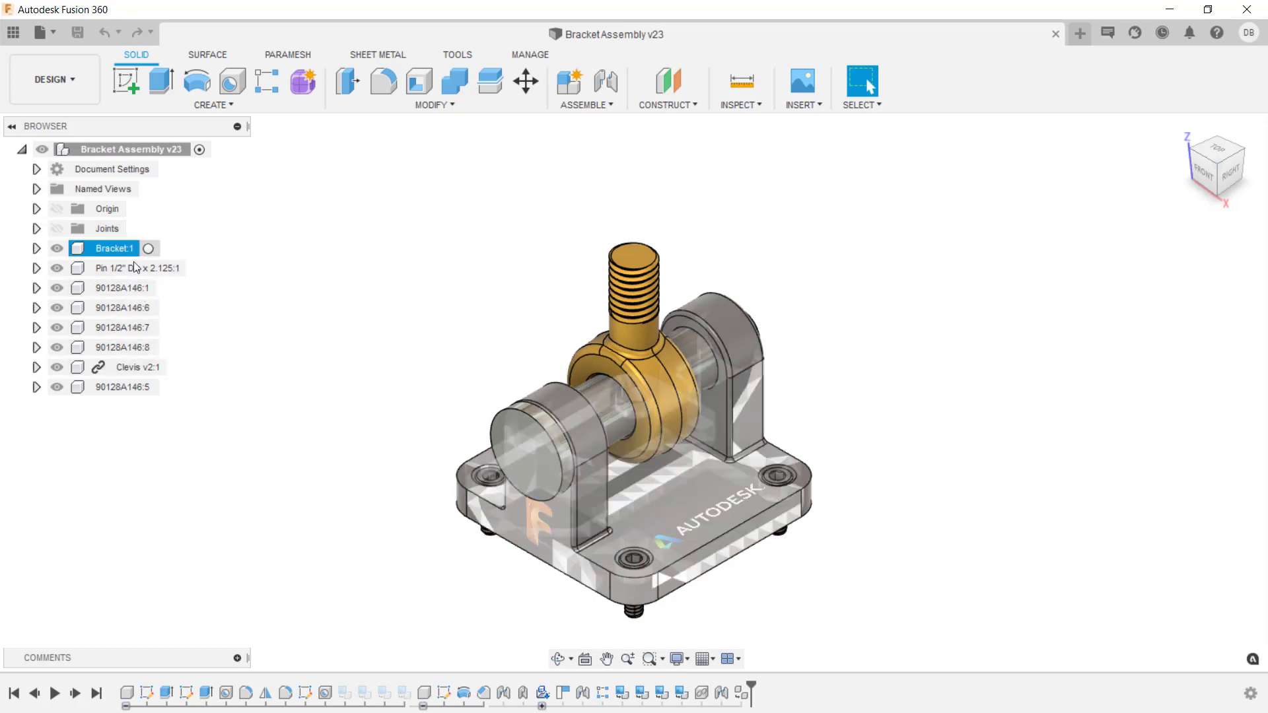
left_click(148, 249)
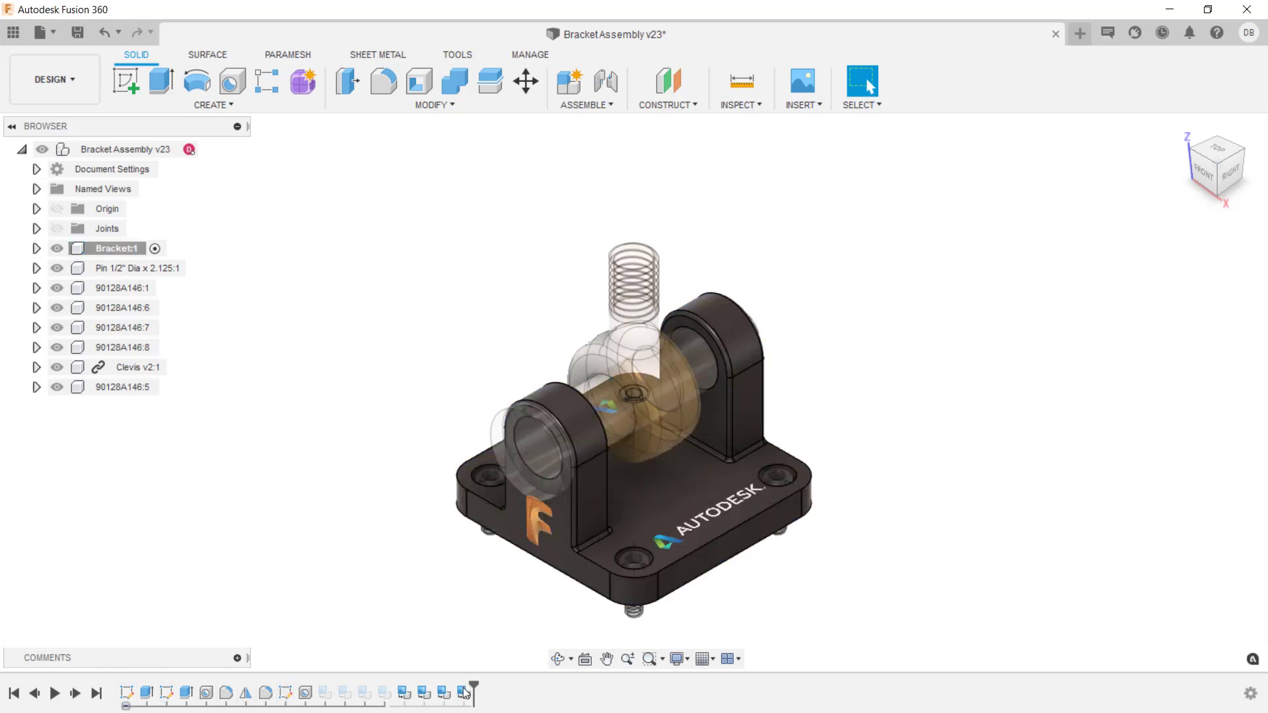
left_click(212, 150)
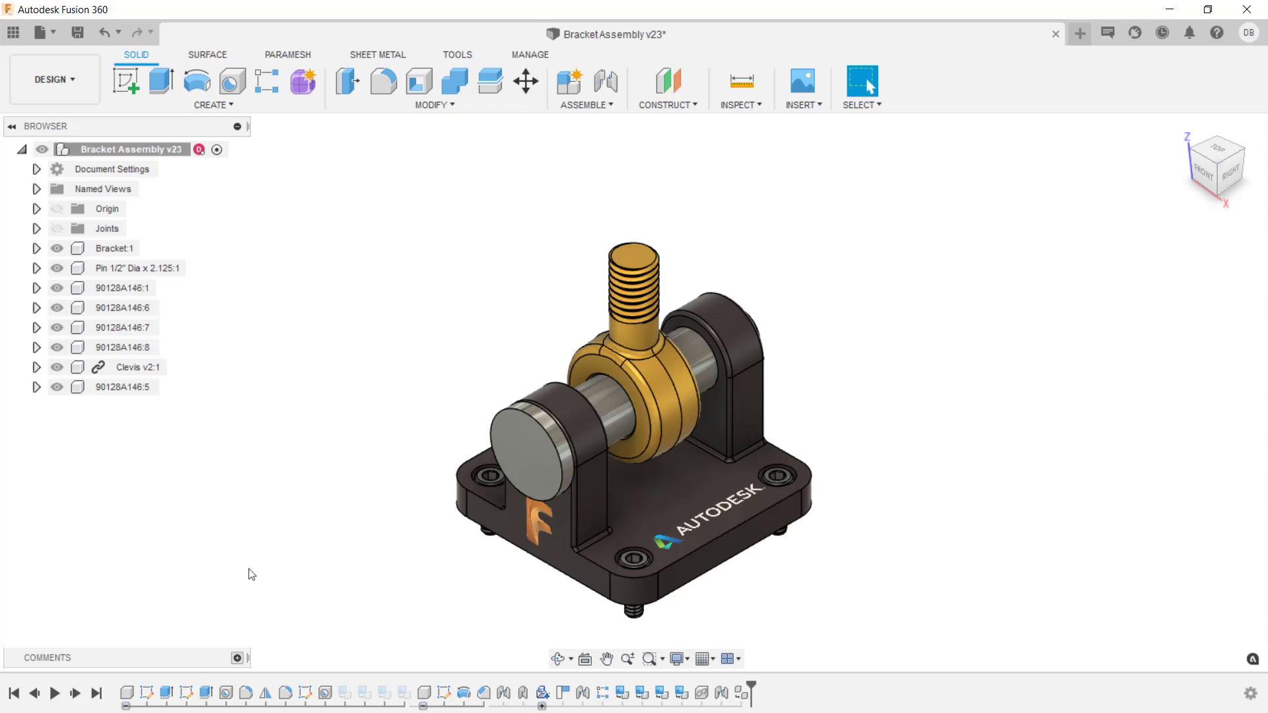
left_click(237, 658)
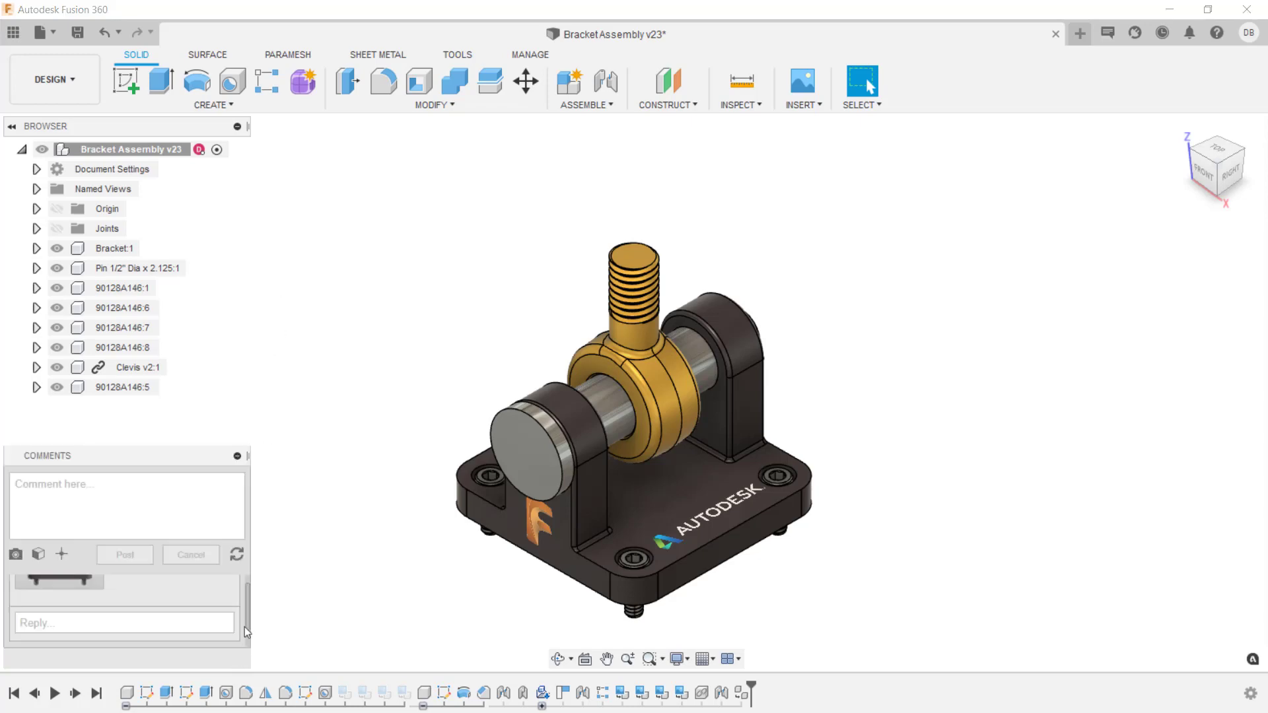
scroll(248, 598, "up", 3)
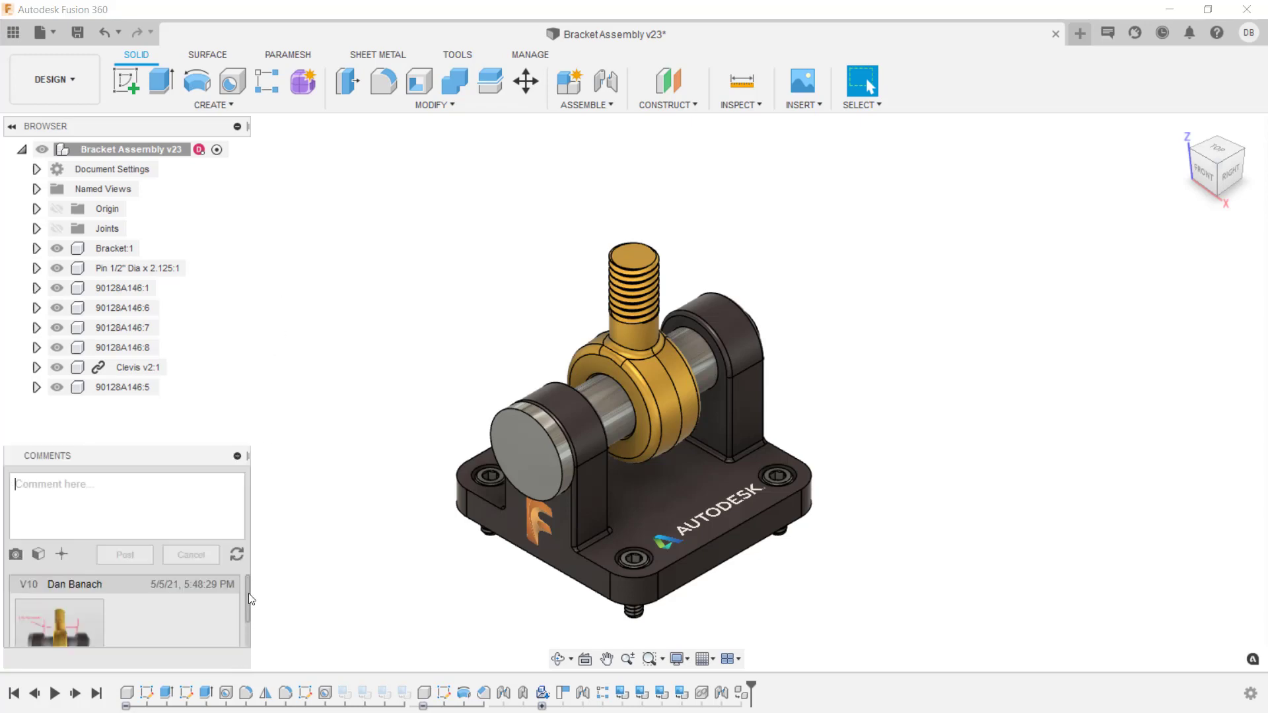
left_click_drag(249, 595, 254, 613)
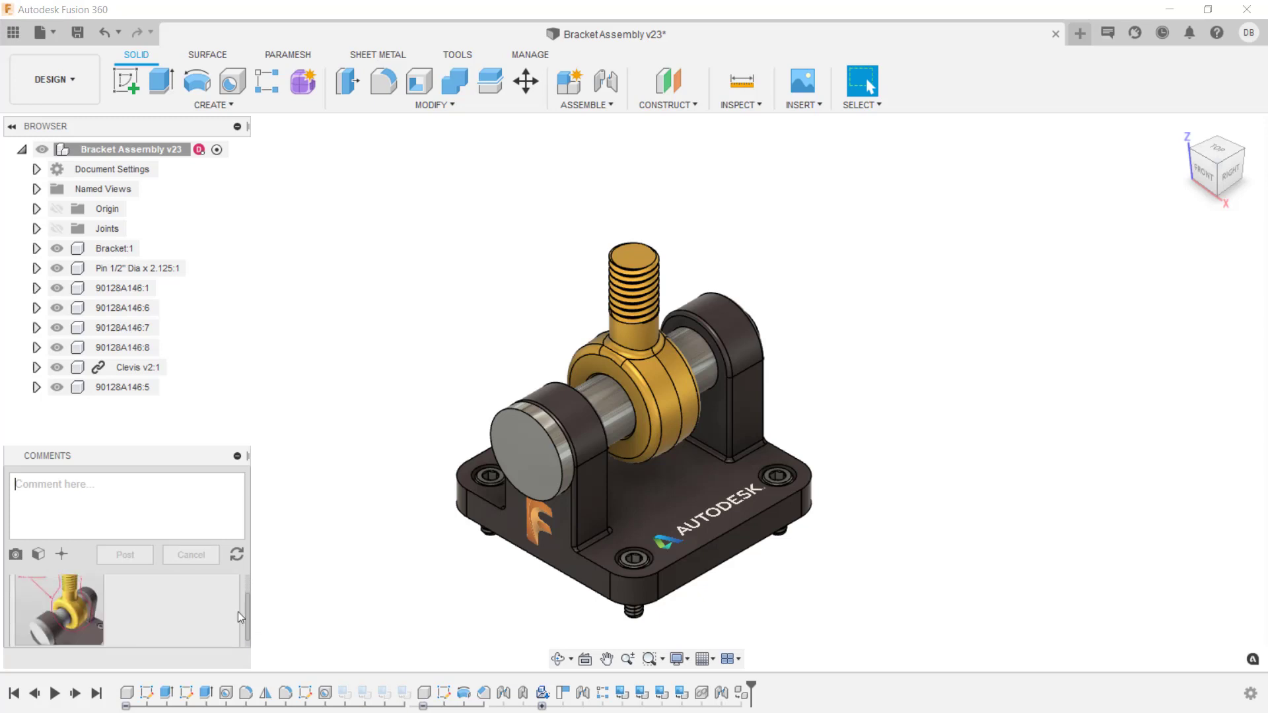
left_click(56, 608)
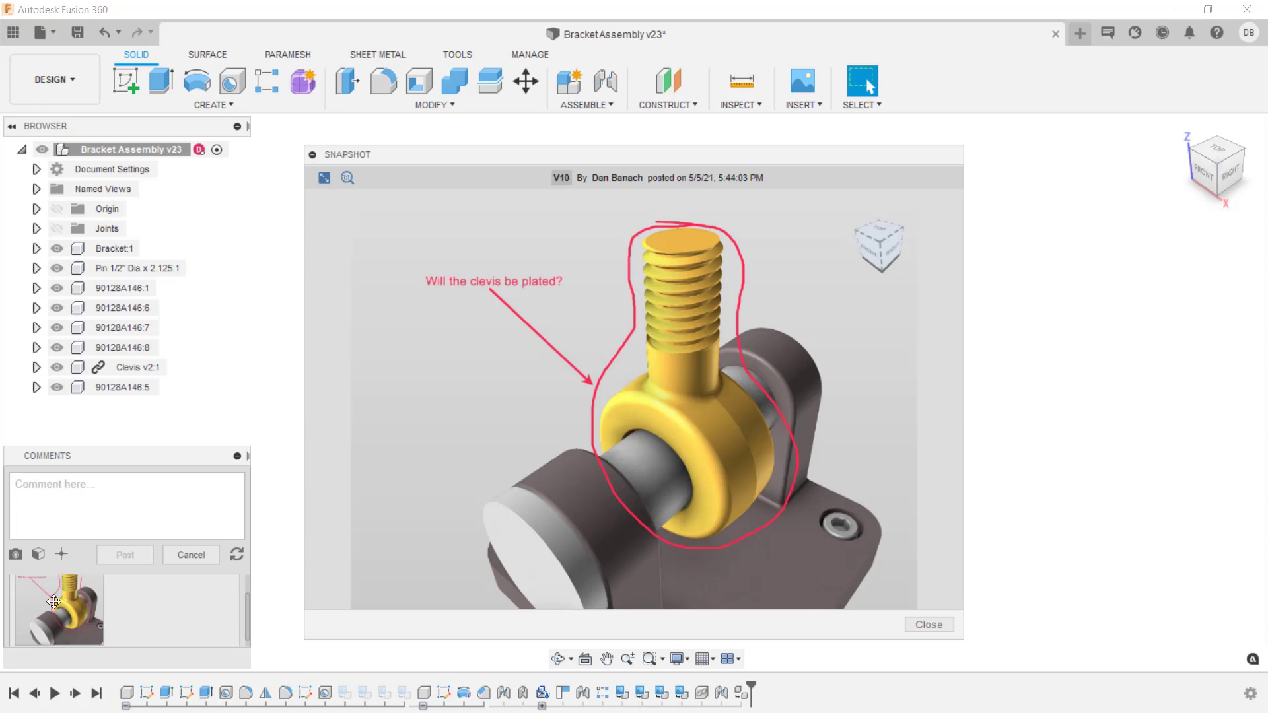
left_click(928, 625)
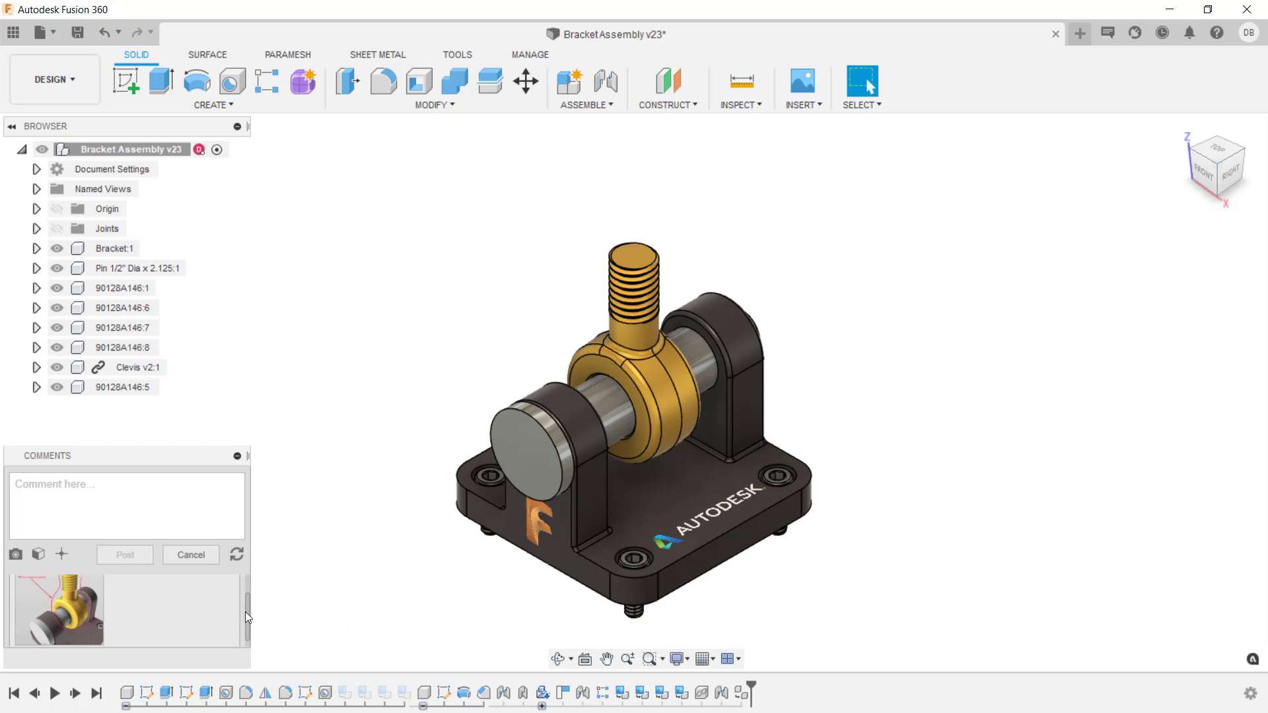
left_click_drag(246, 613, 255, 632)
left_click(101, 627)
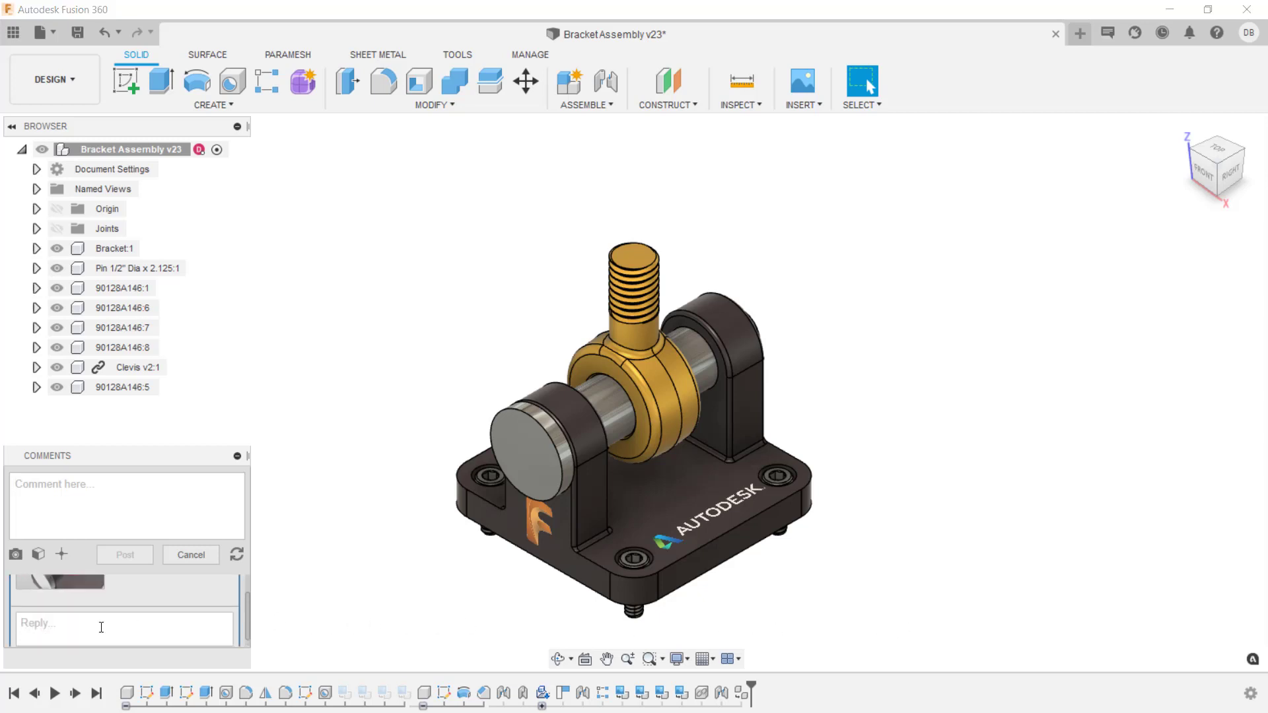
left_click(225, 463)
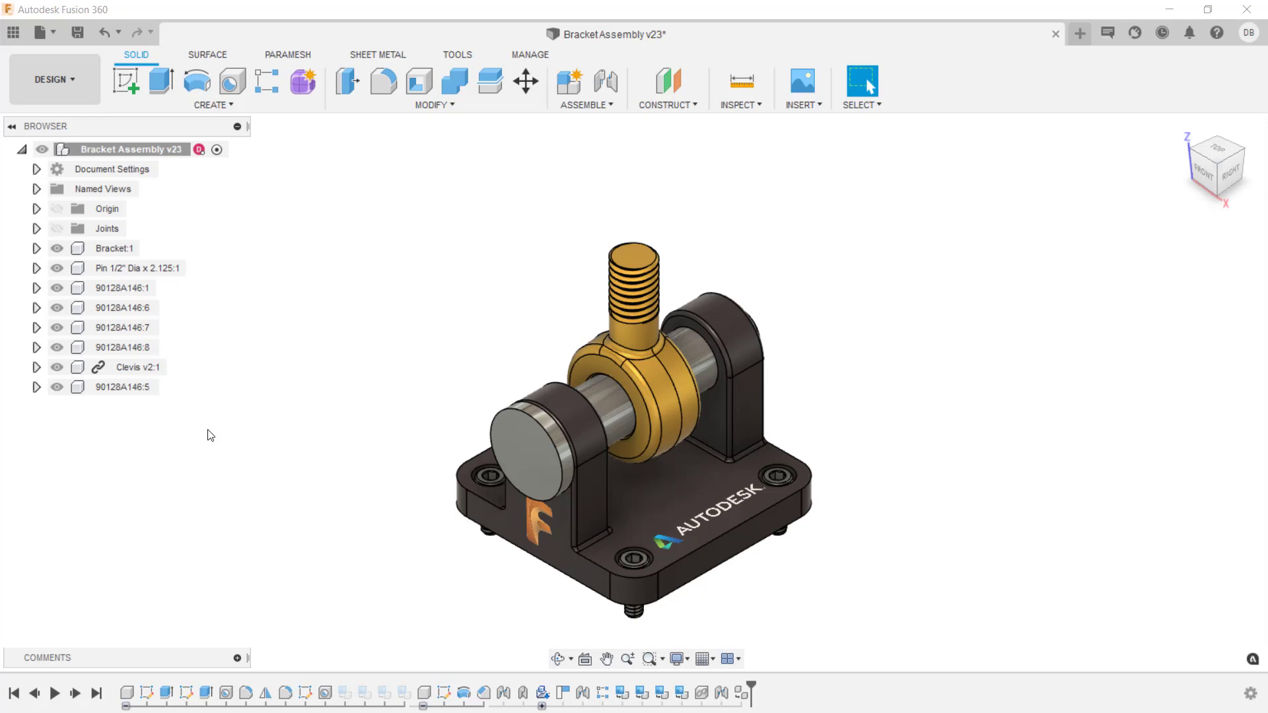
- Switch to the Render workspace and orbit the bracket down onto the cobblestone scene
left_click(55, 80)
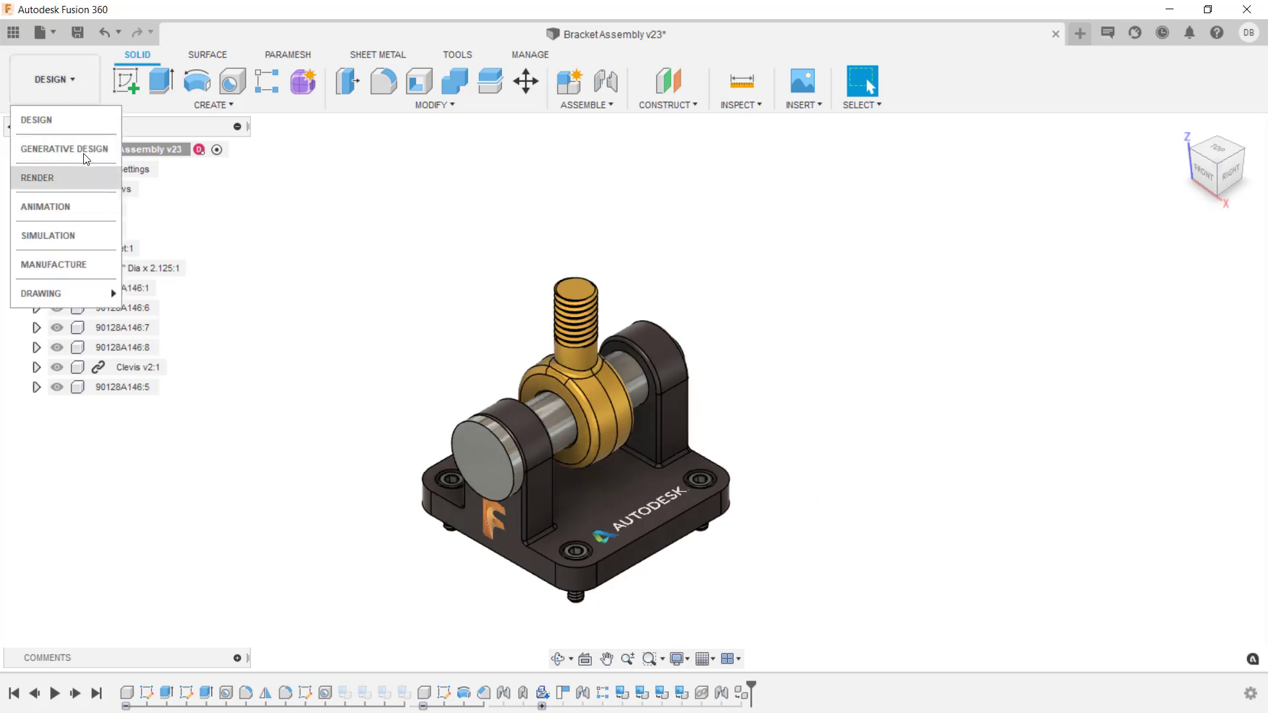
left_click(81, 174)
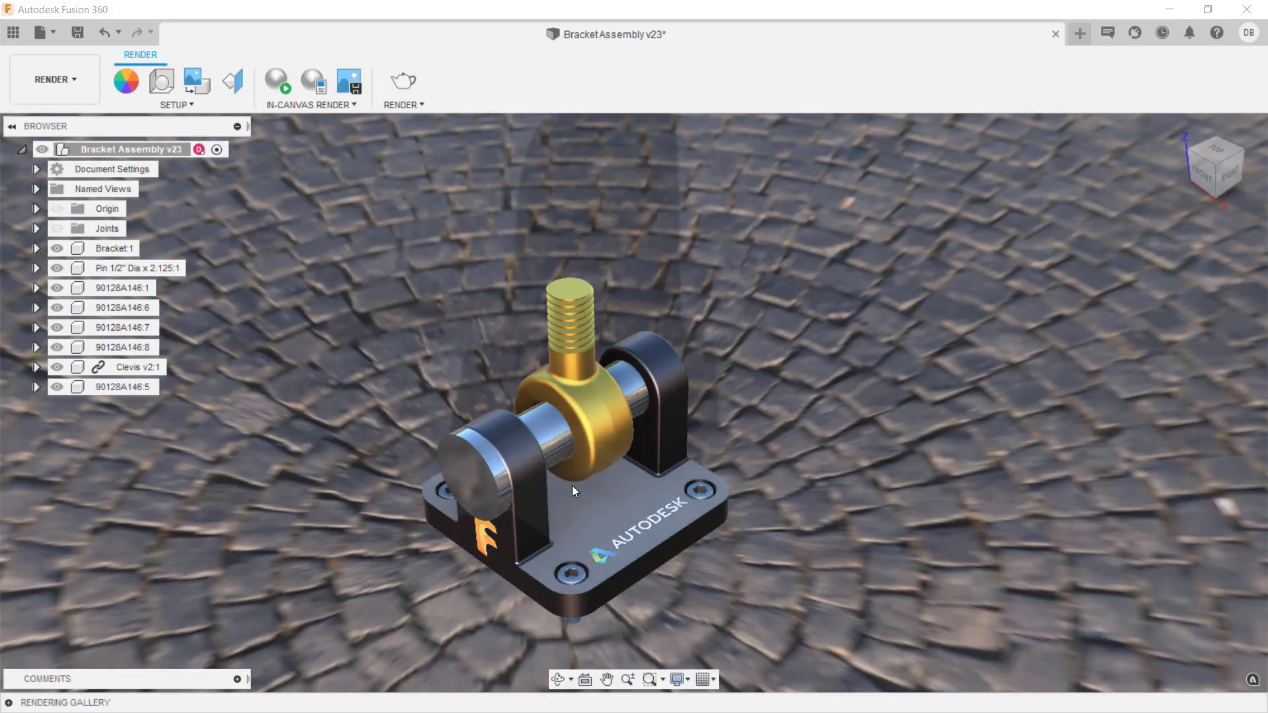
middle_click_drag(571, 529, 571, 486, "shift")
left_click_drag(571, 485, 621, 407)
left_click_drag(496, 431, 495, 431)
key("Escape")
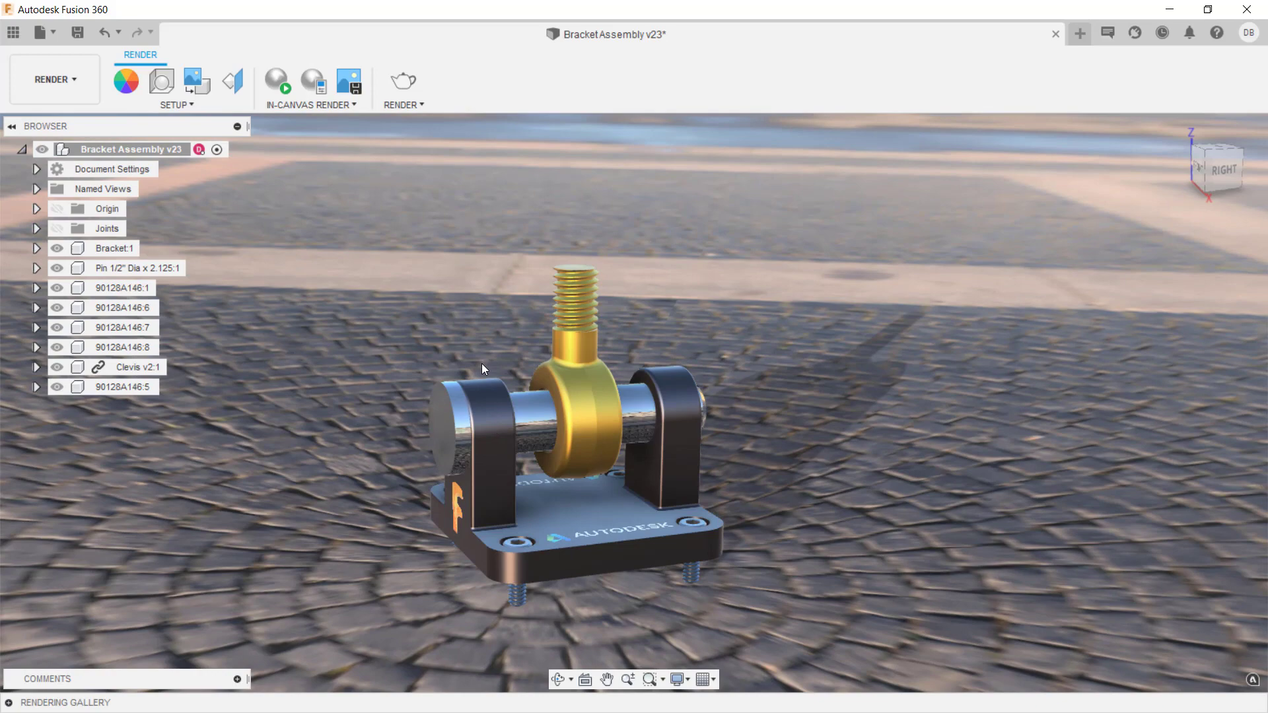
scroll(481, 364, "up", 2)
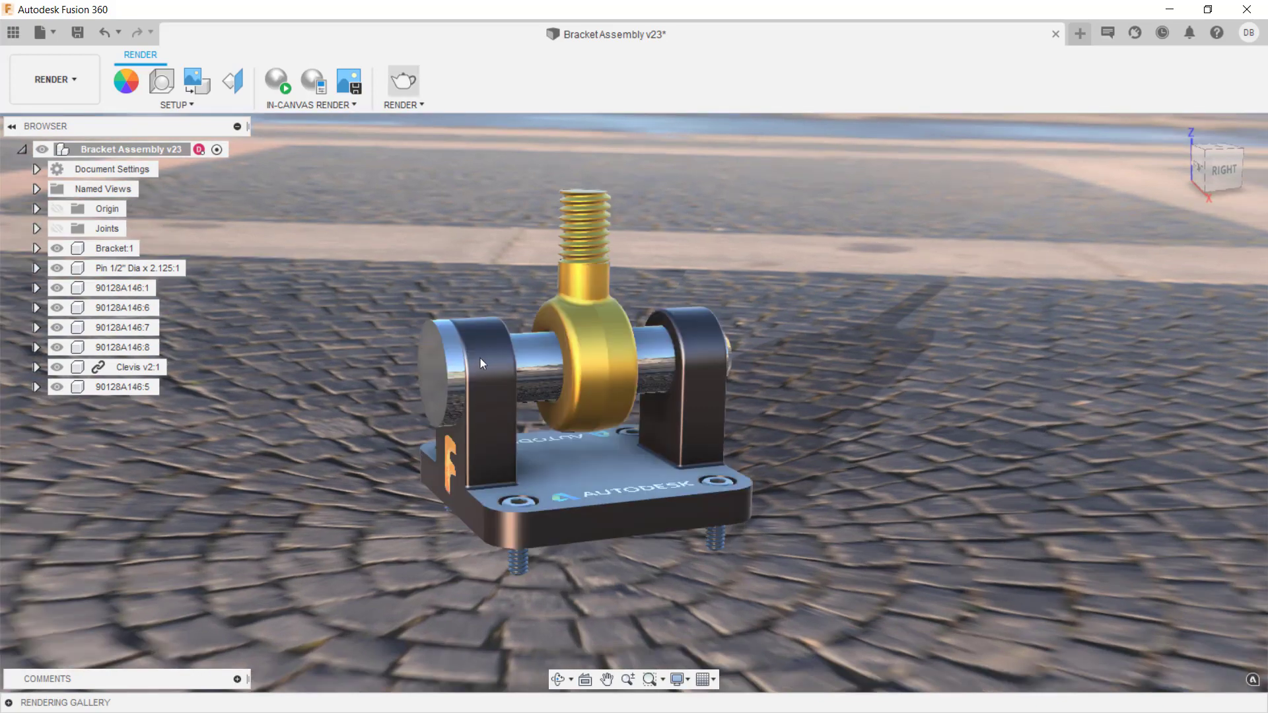
- Check Render Settings without rendering, then view the v7 render from the Rendering Gallery
left_click(398, 83)
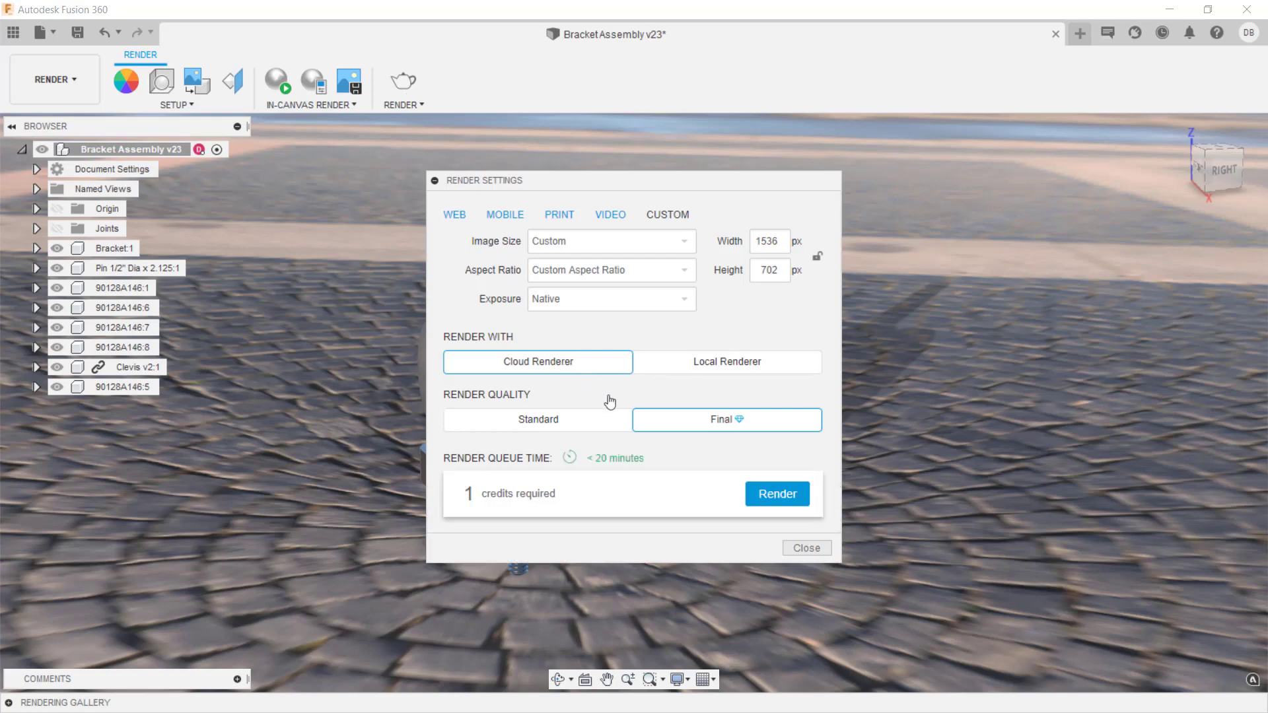
left_click(806, 548)
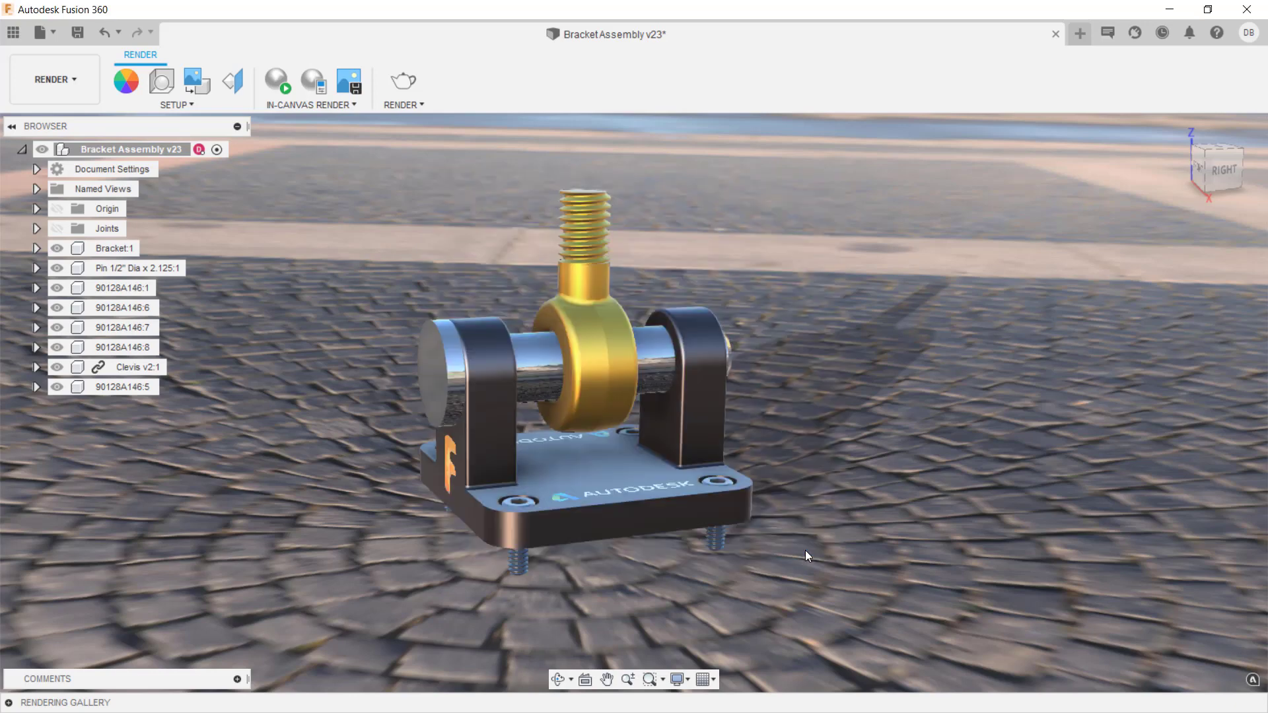
left_click(8, 703)
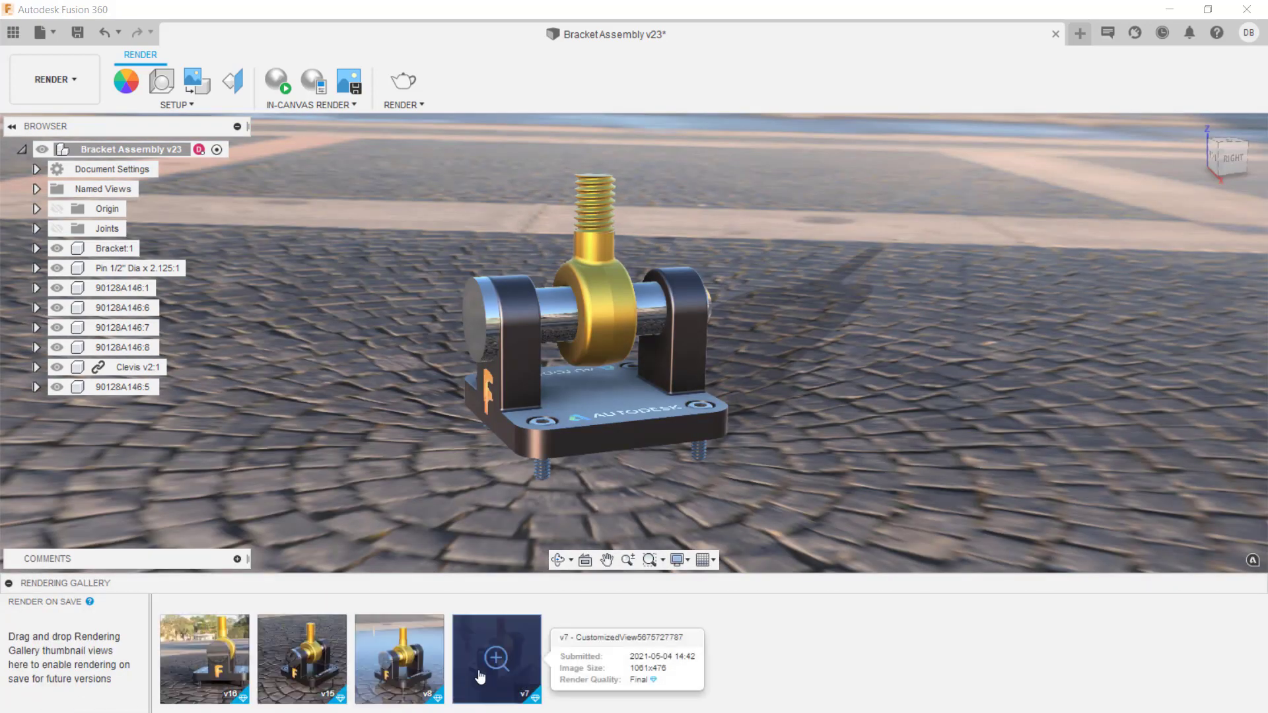
left_click(507, 673)
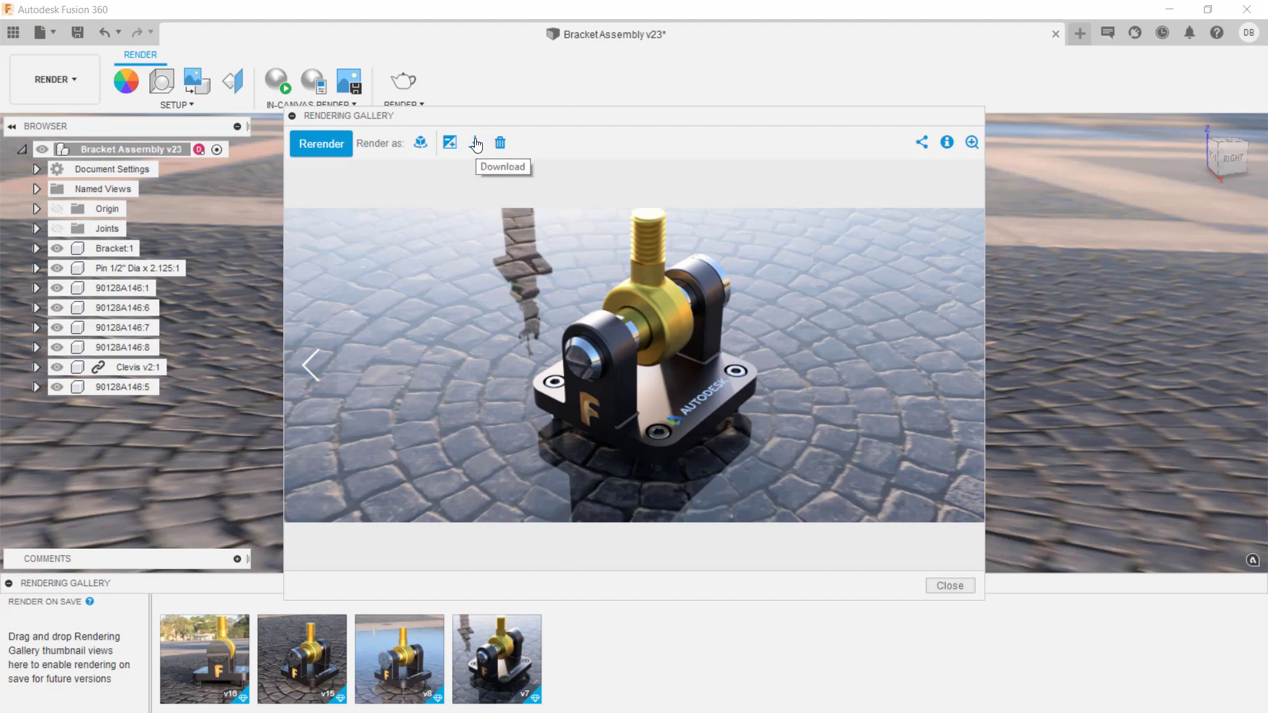
left_click(951, 586)
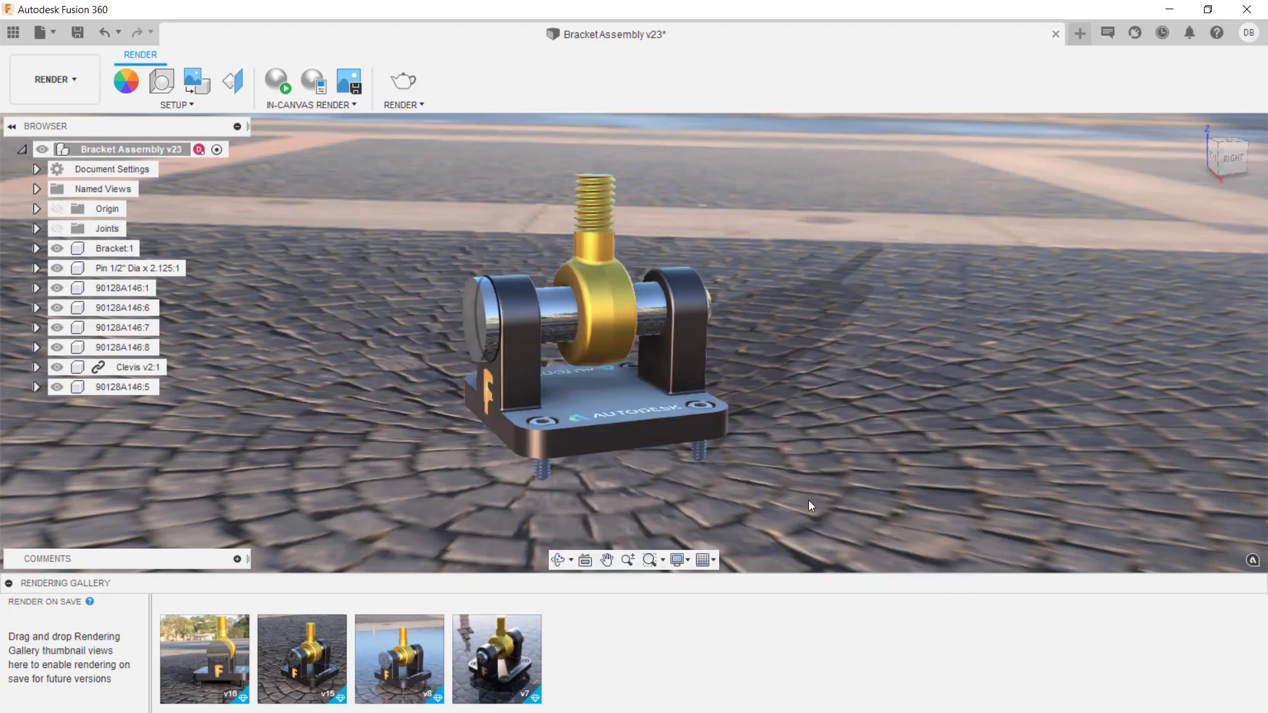
left_click(55, 79)
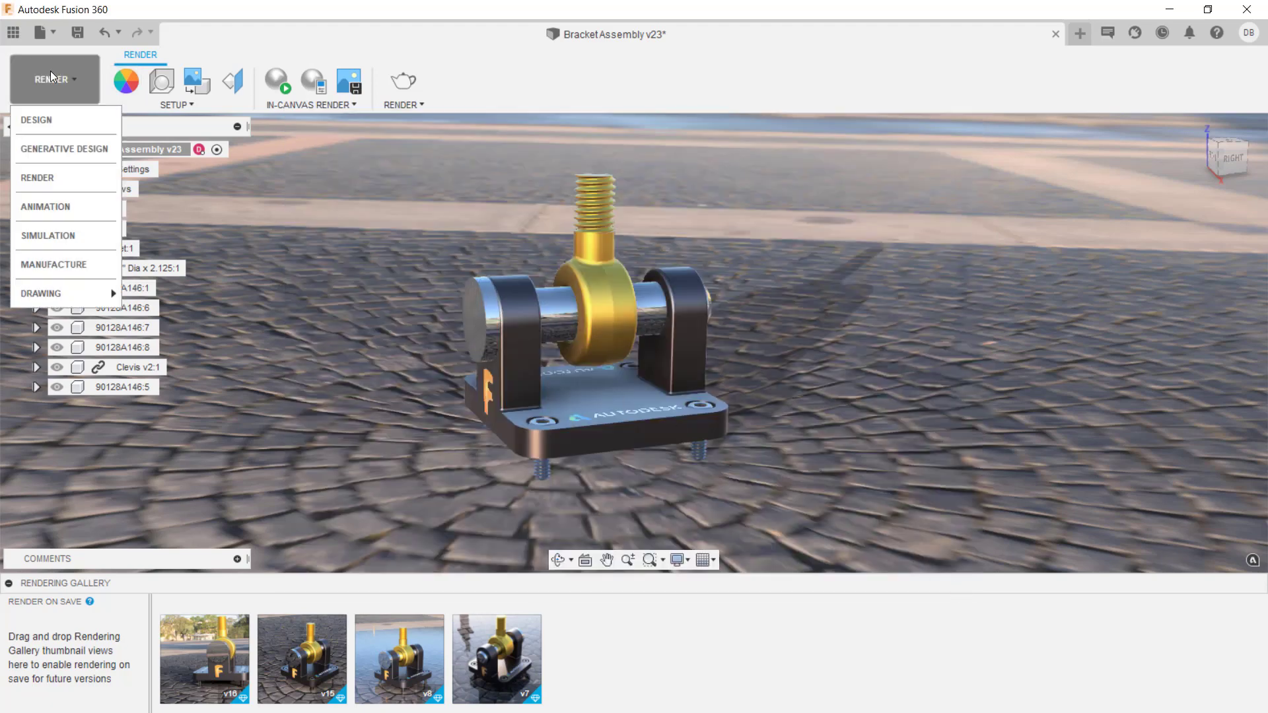
- Switch to Animation and play Storyboard1's bracket assembly animation in full-screen playback
left_click(81, 207)
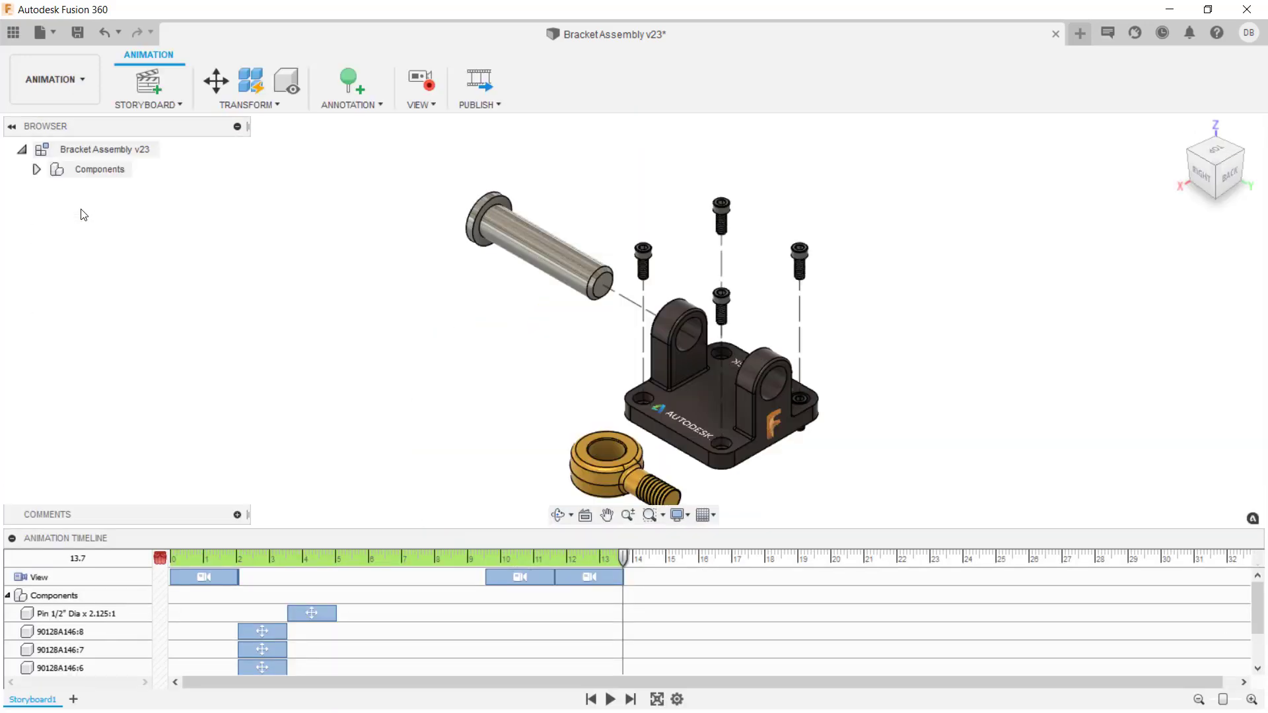
left_click(657, 698)
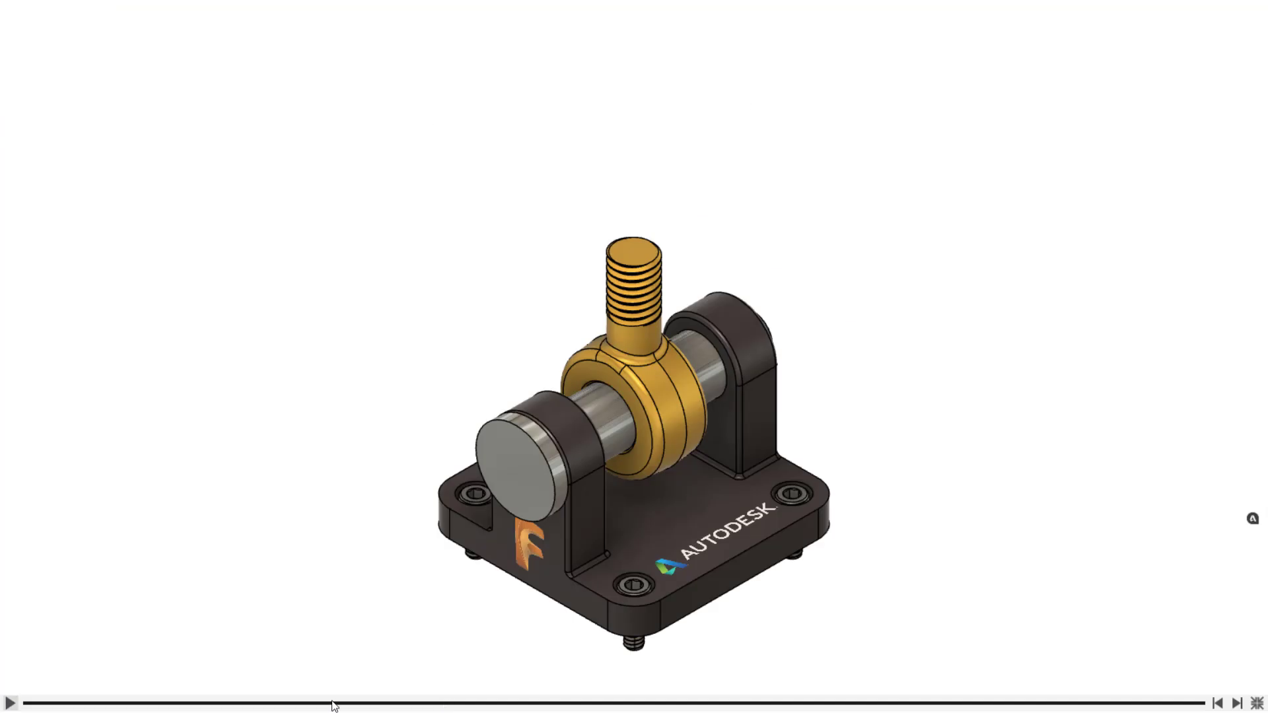
left_click(10, 702)
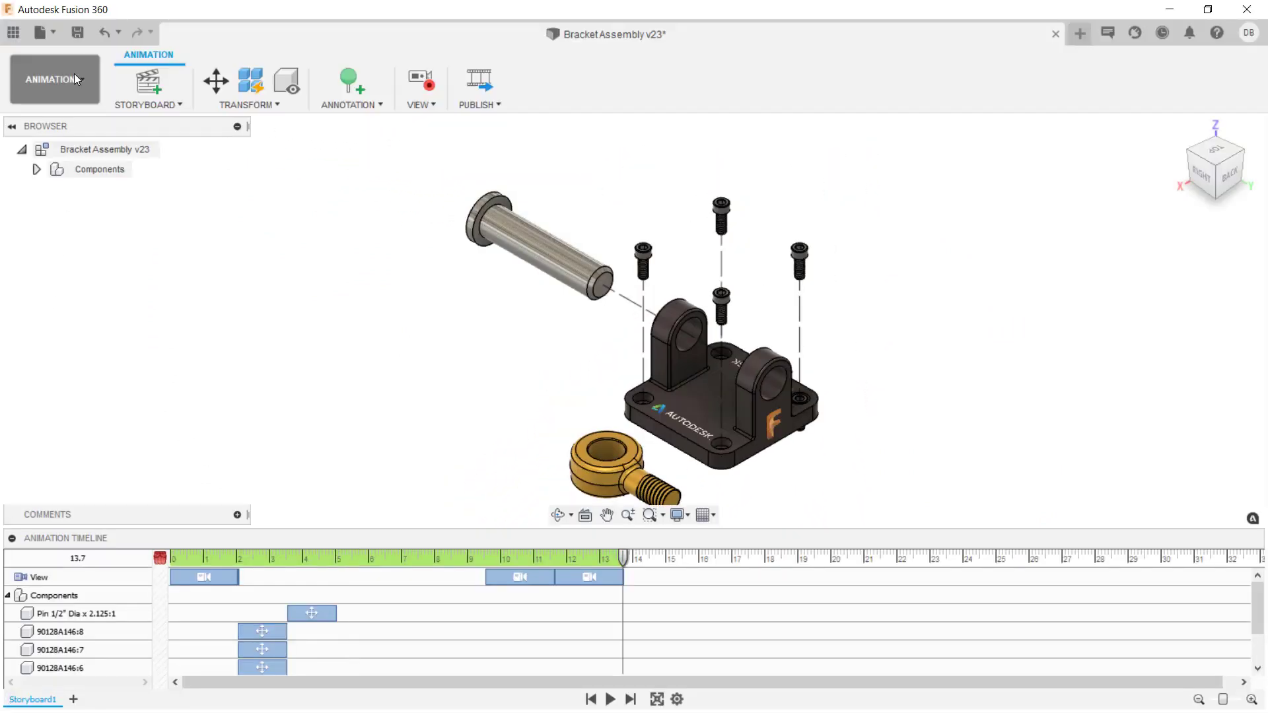
- Switch to the Simulation workspace and look at, then cancel, the New Study dialog
left_click(74, 79)
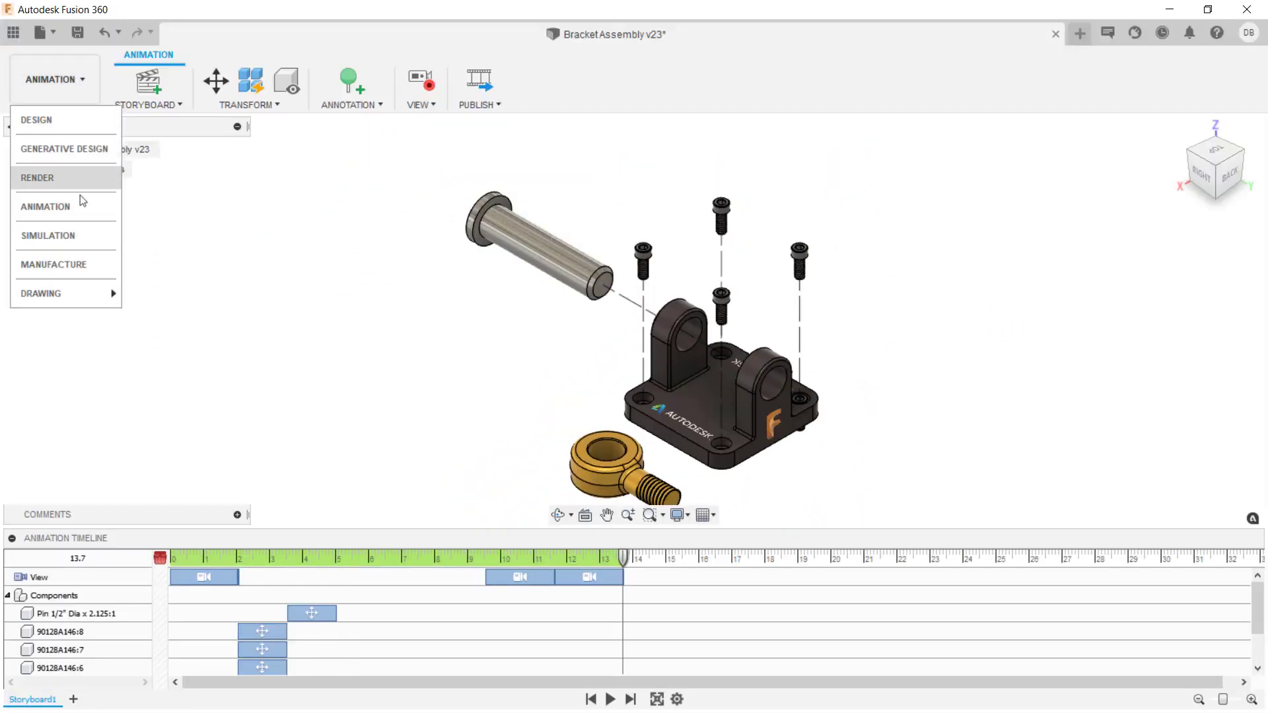
left_click(82, 230)
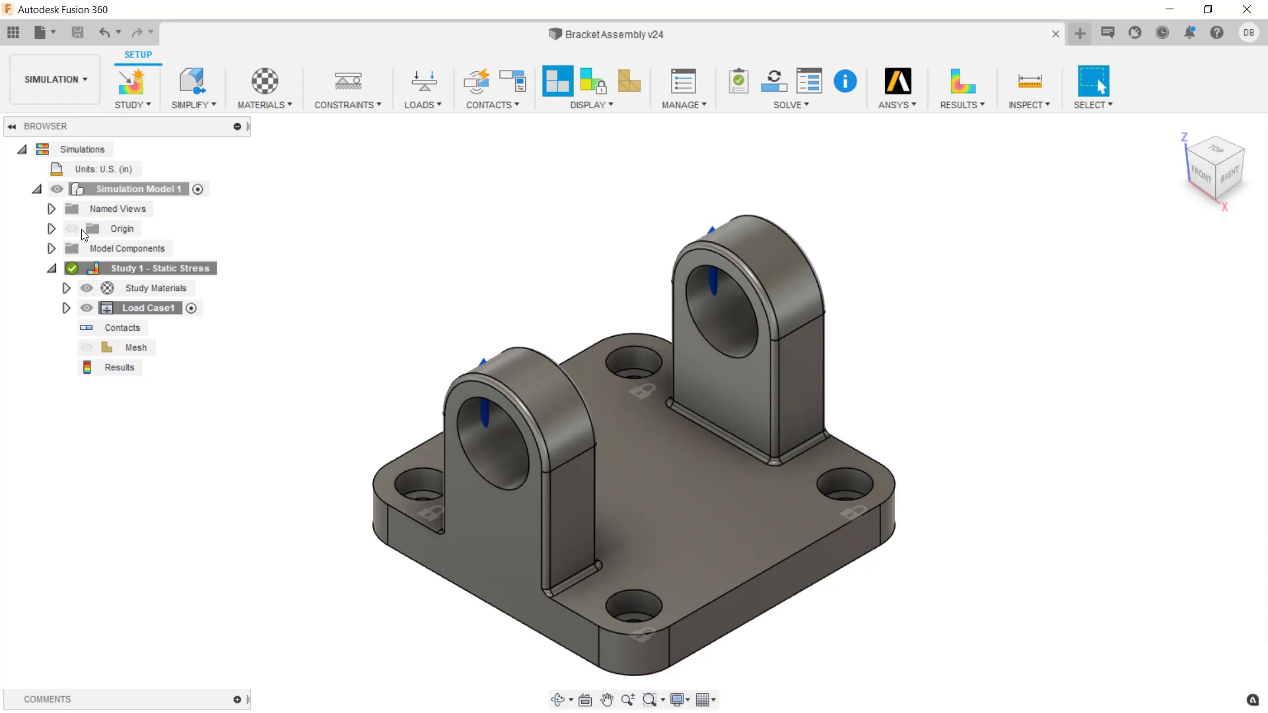
left_click(132, 83)
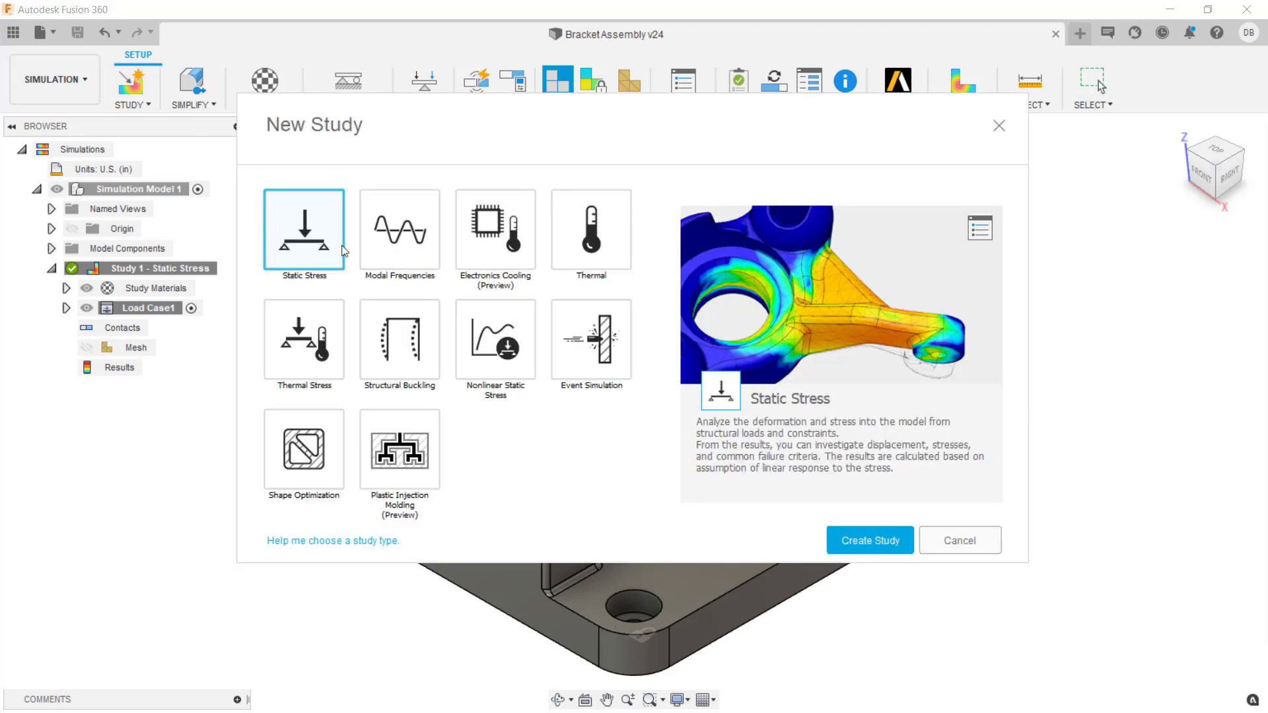
left_click(952, 540)
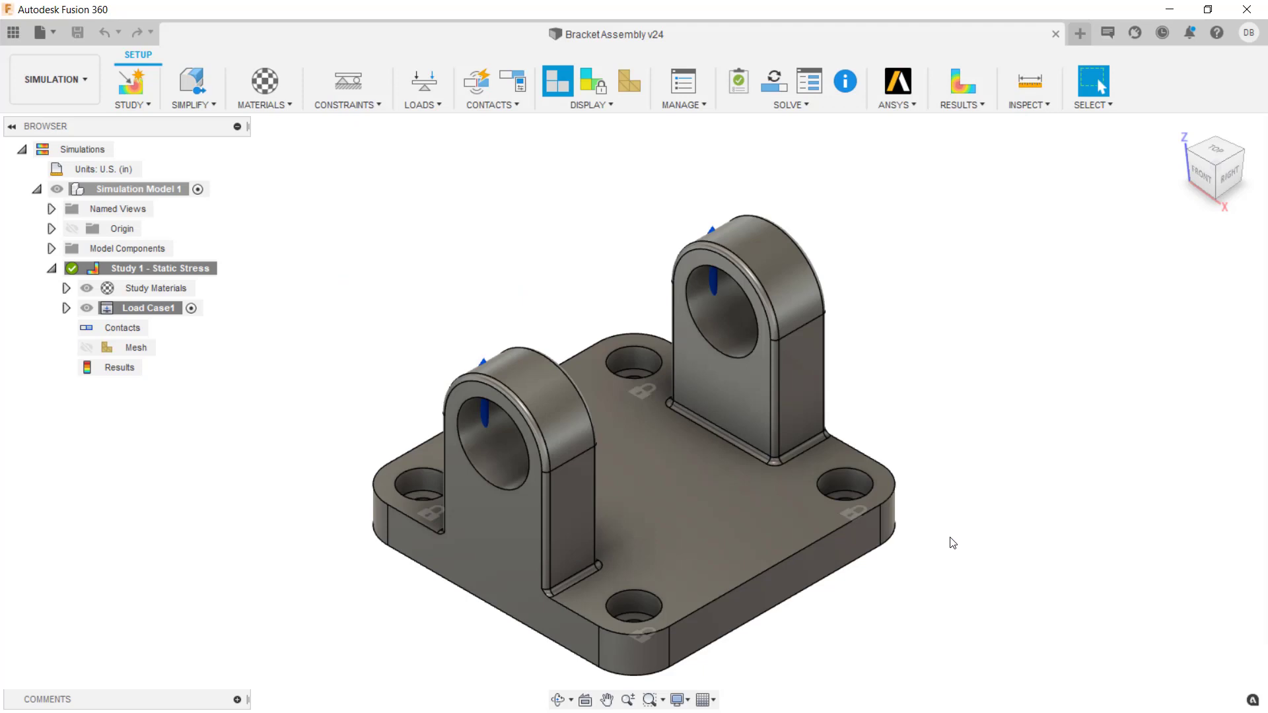
- Display Study 1's Static Stress von Mises results, peaking at 5.447E-12 psi, and orbit the bracket
left_click(775, 92)
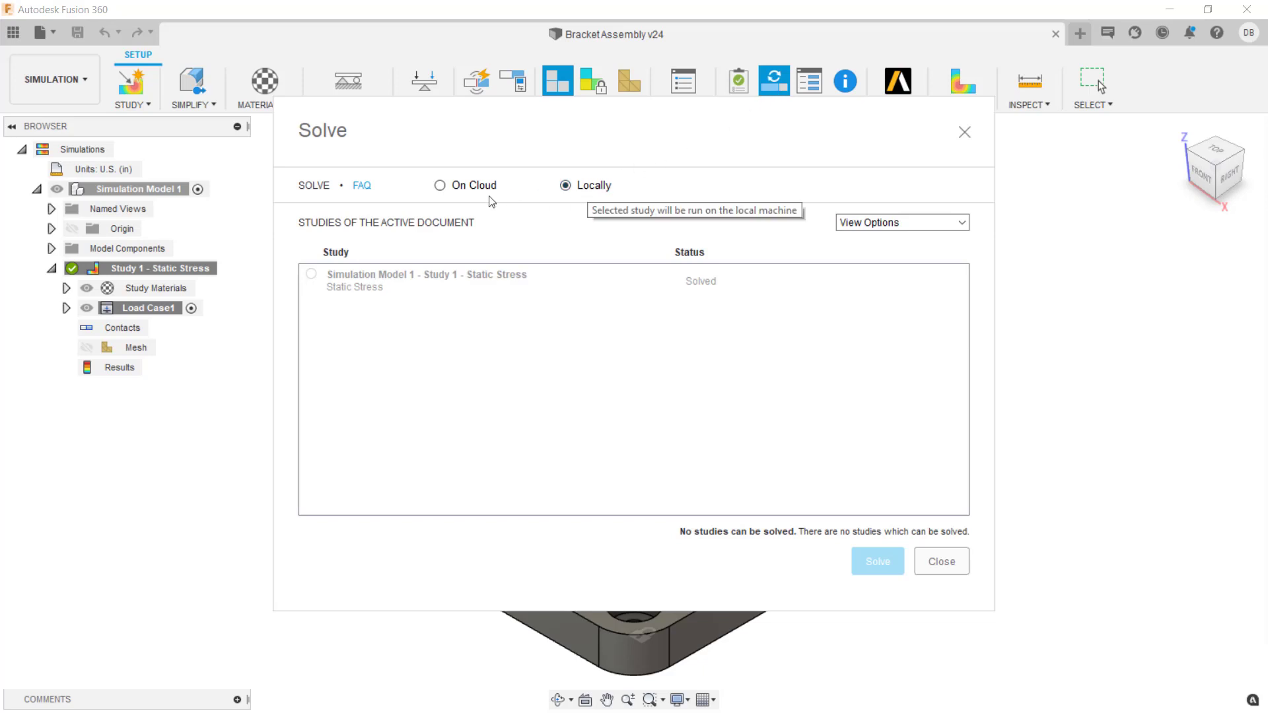
left_click(933, 563)
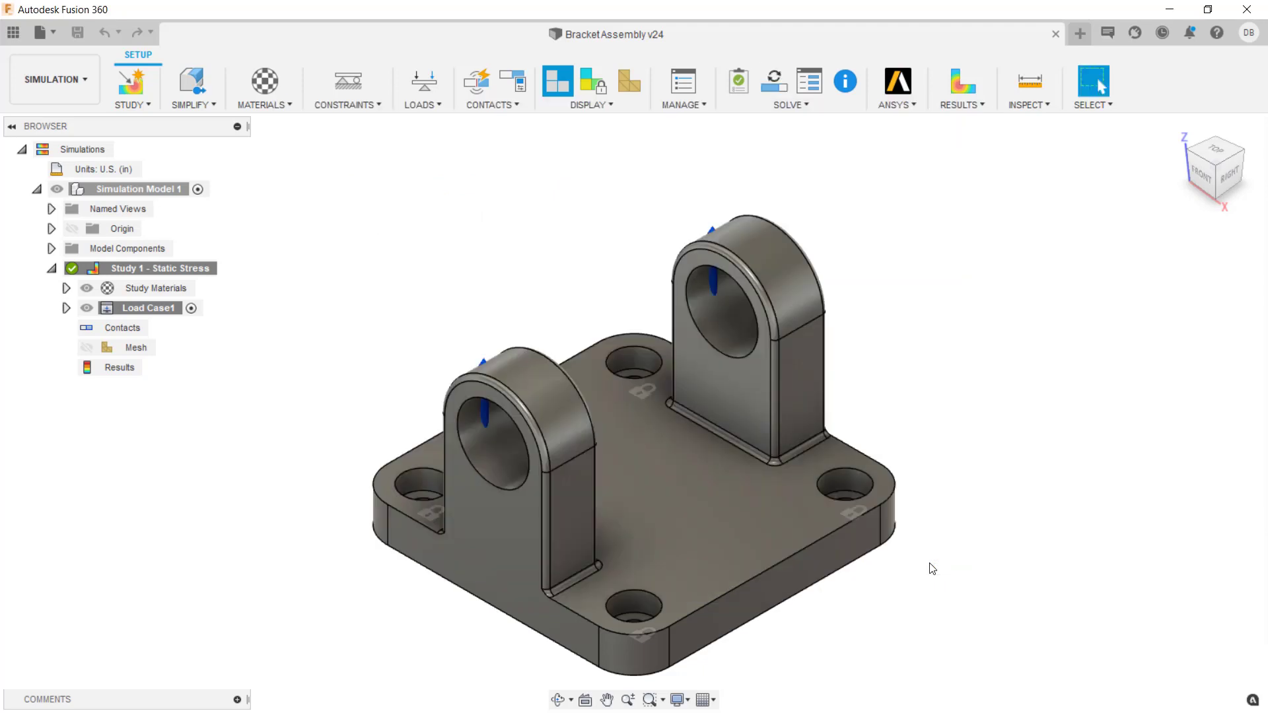
left_click(959, 82)
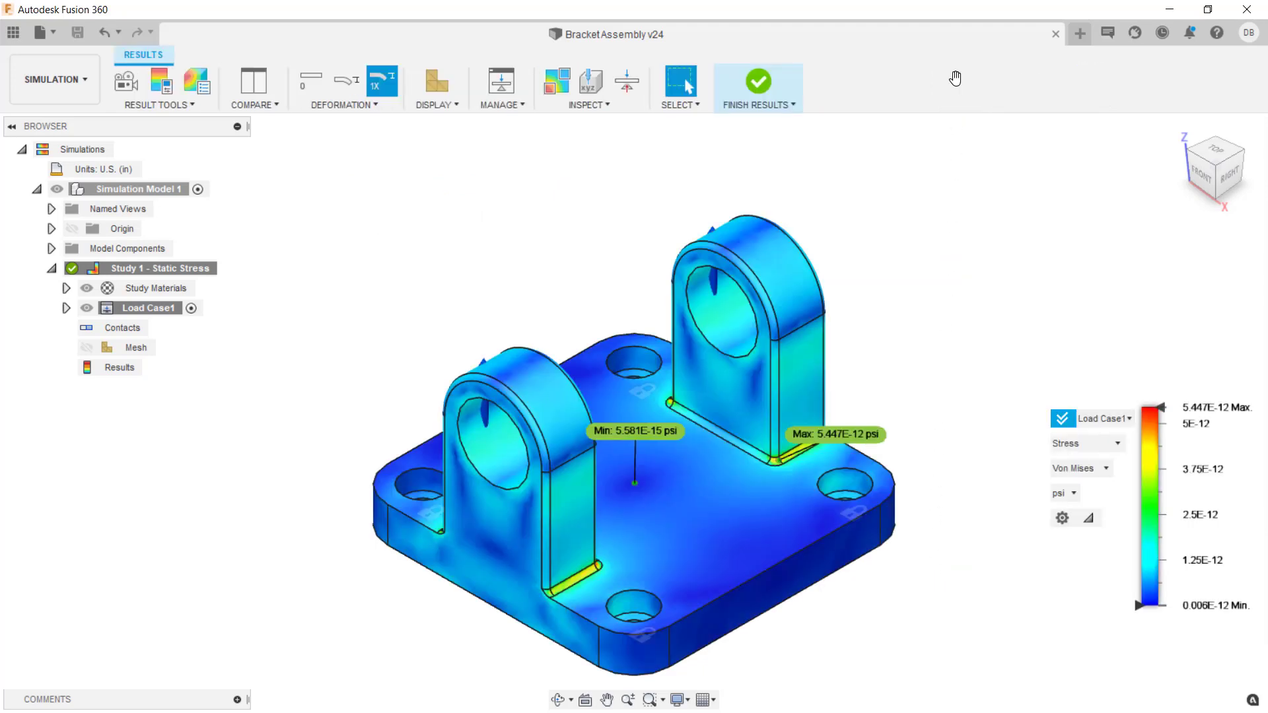
middle_click_drag(957, 81, 691, 340, "shift")
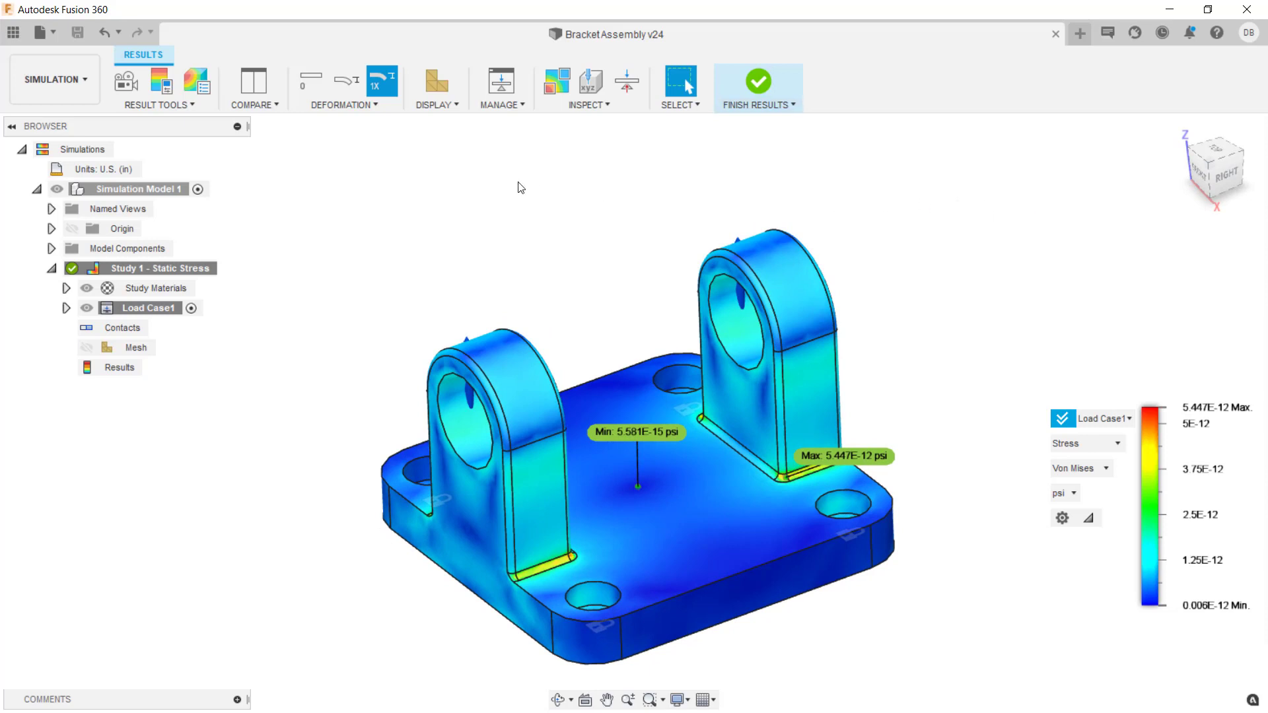
left_click(80, 74)
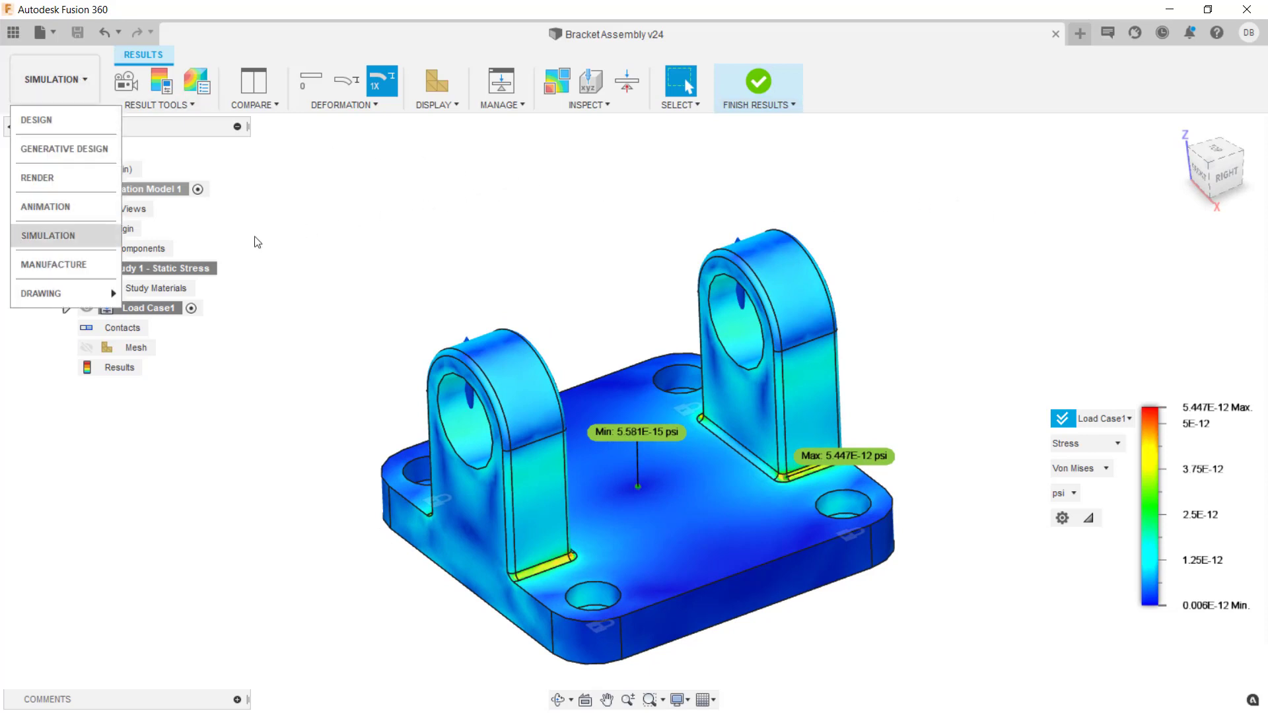
left_click(97, 268)
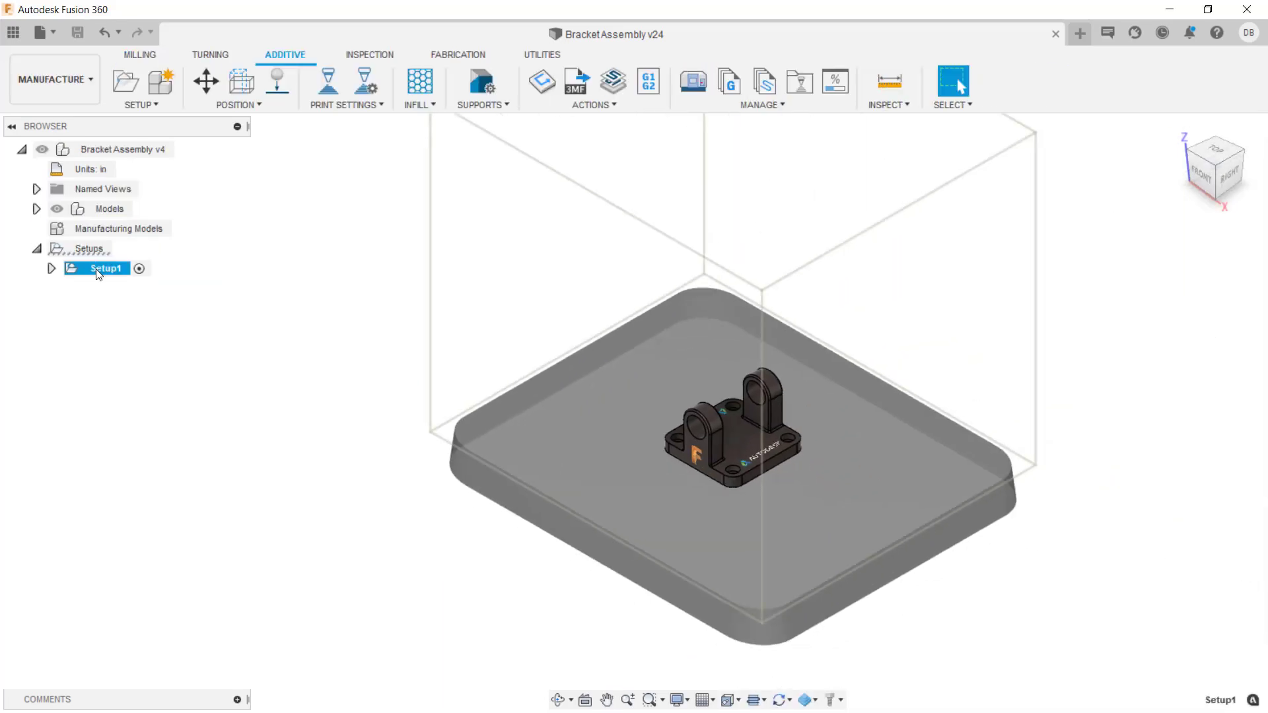
left_click(134, 88)
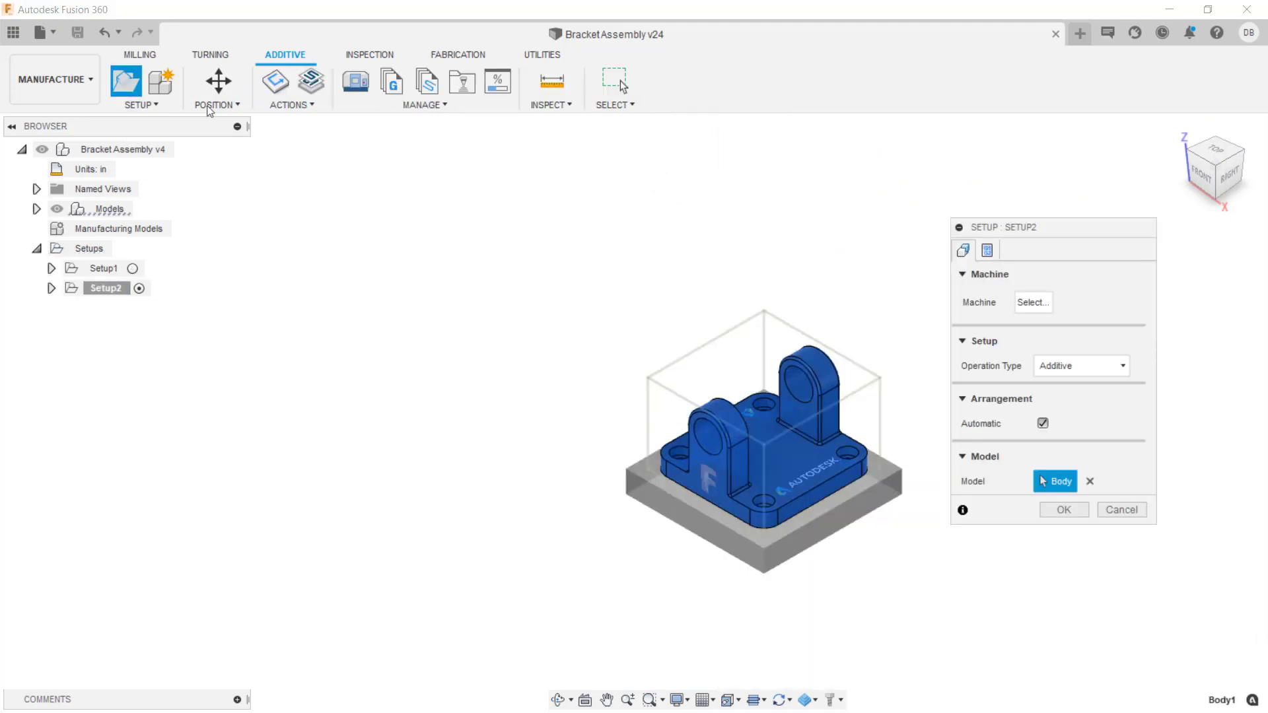
left_click(1068, 367)
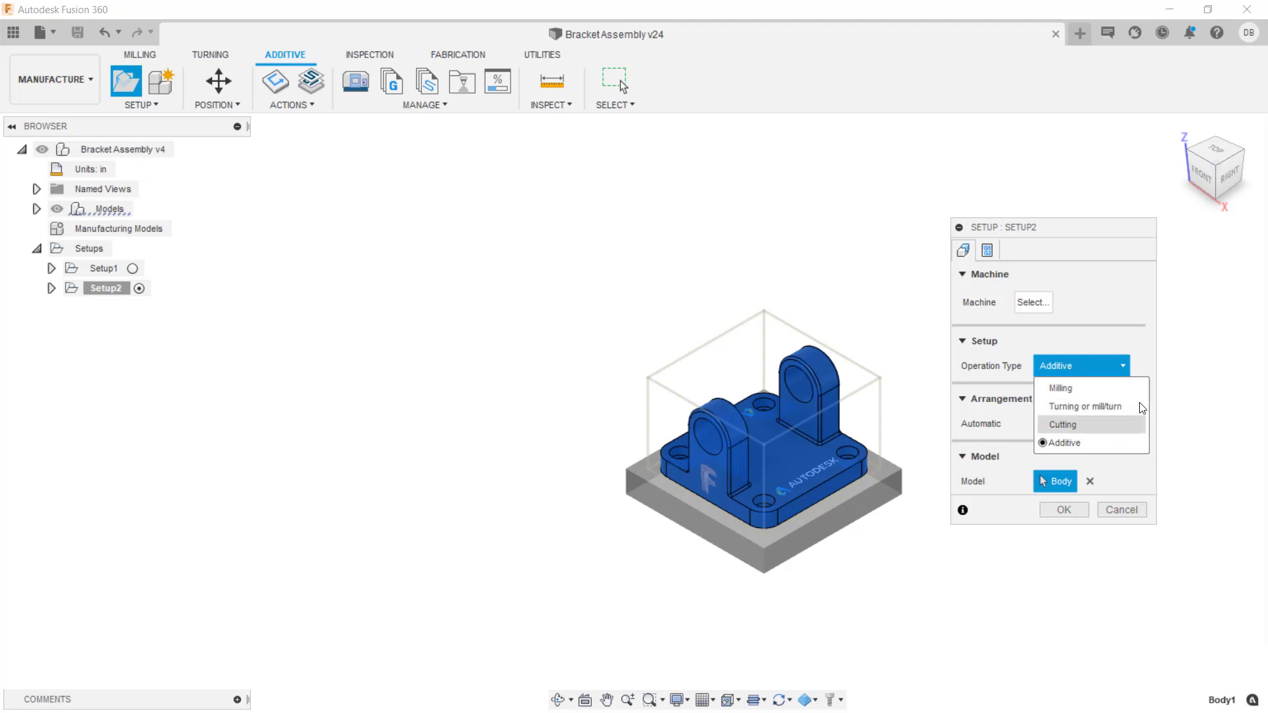
key("Down")
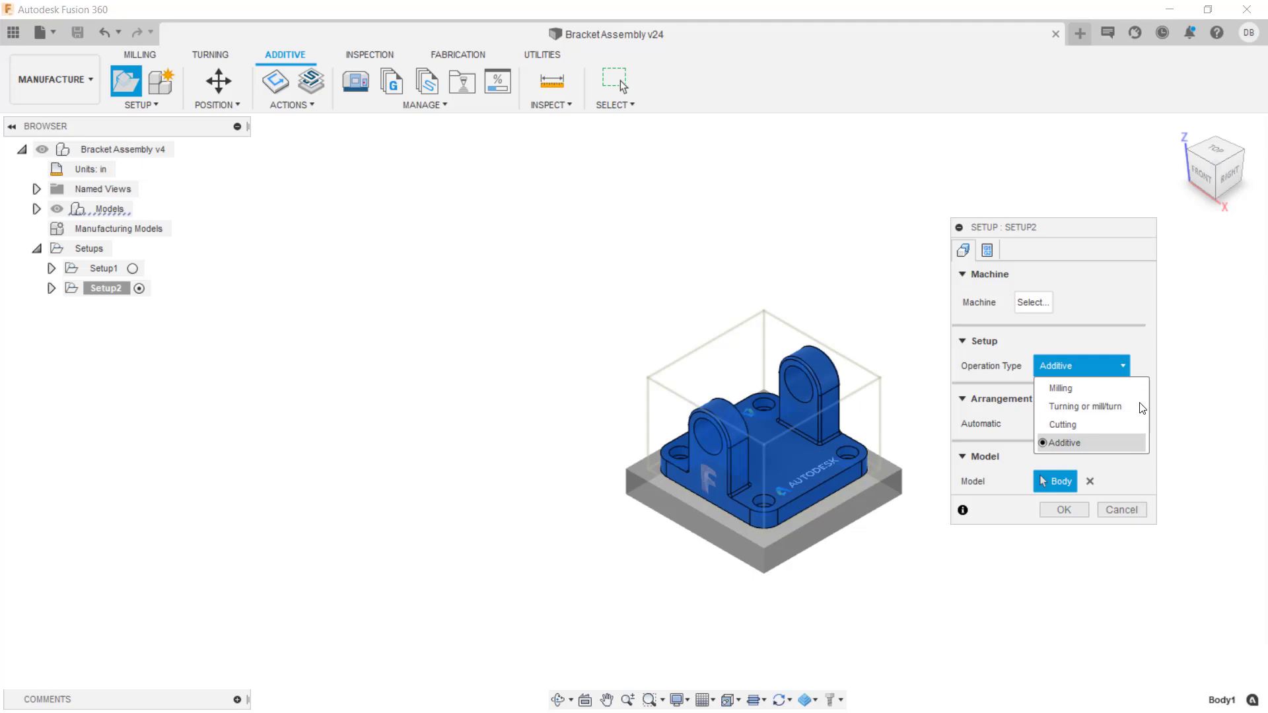
left_click(1131, 509)
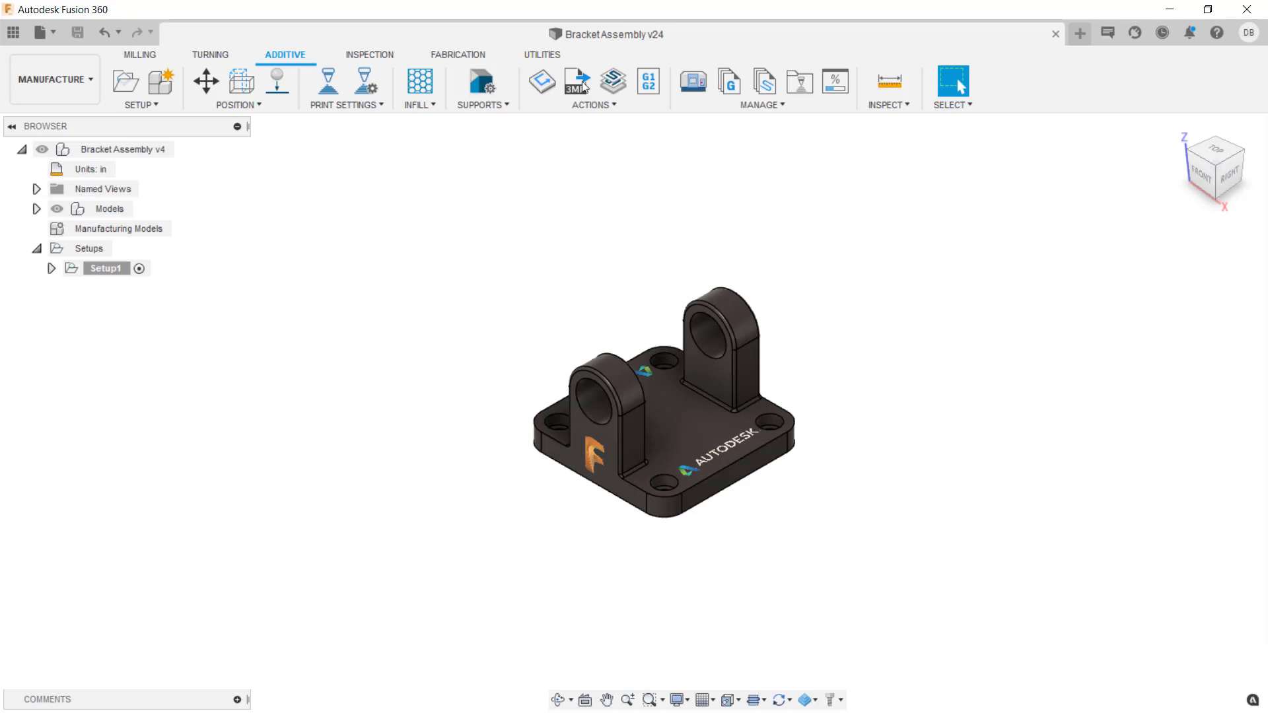
- Generate the bracket's additive toolpath, play its 174-layer simulation, then close it
left_click(620, 85)
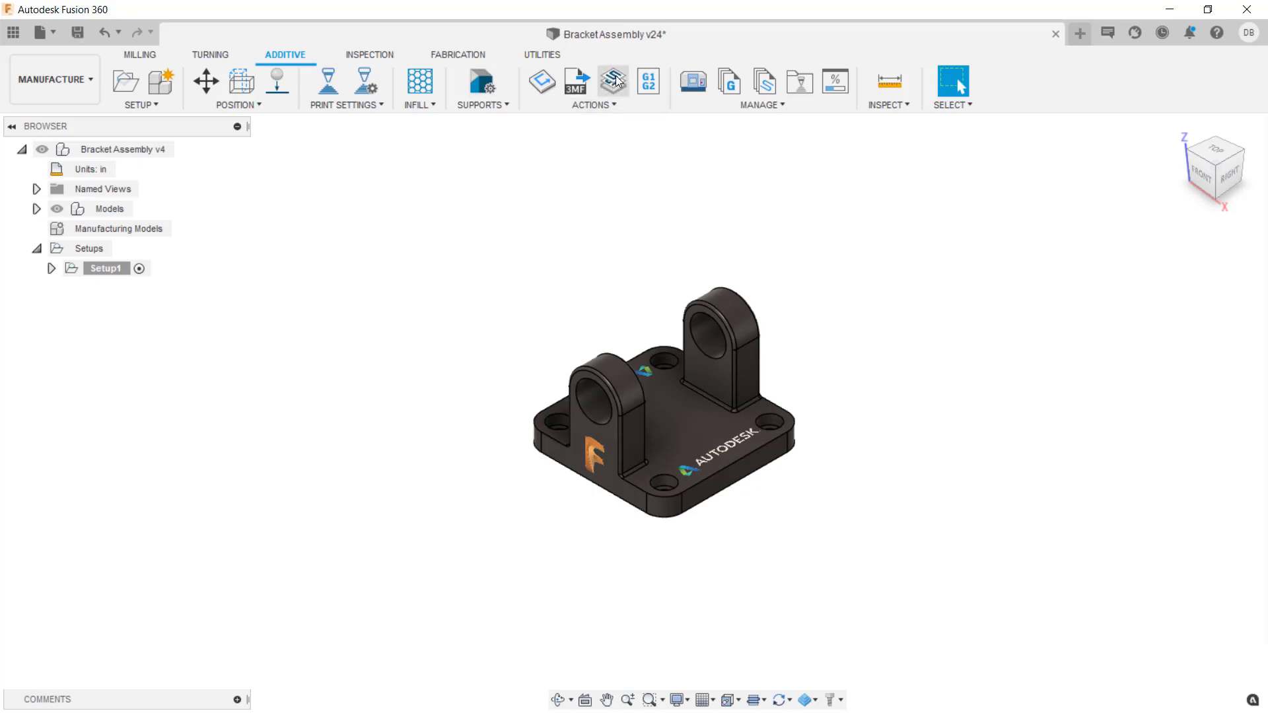
left_click(620, 83)
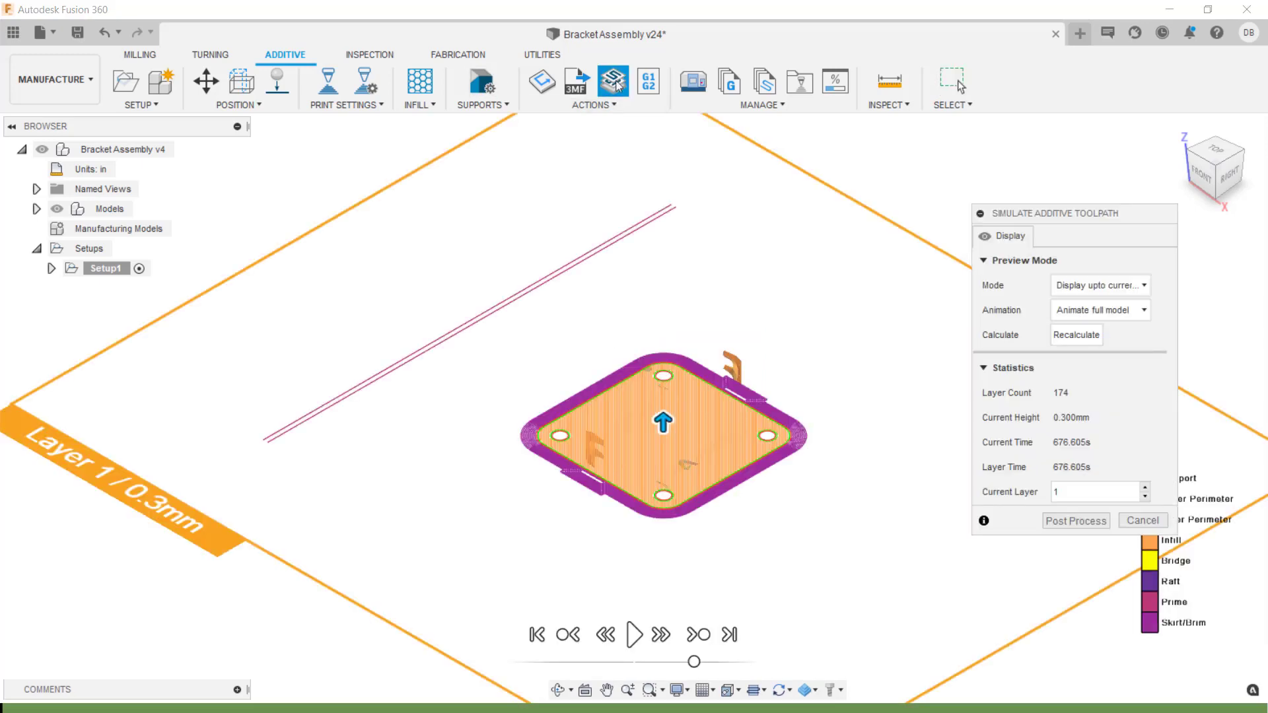
left_click(635, 633)
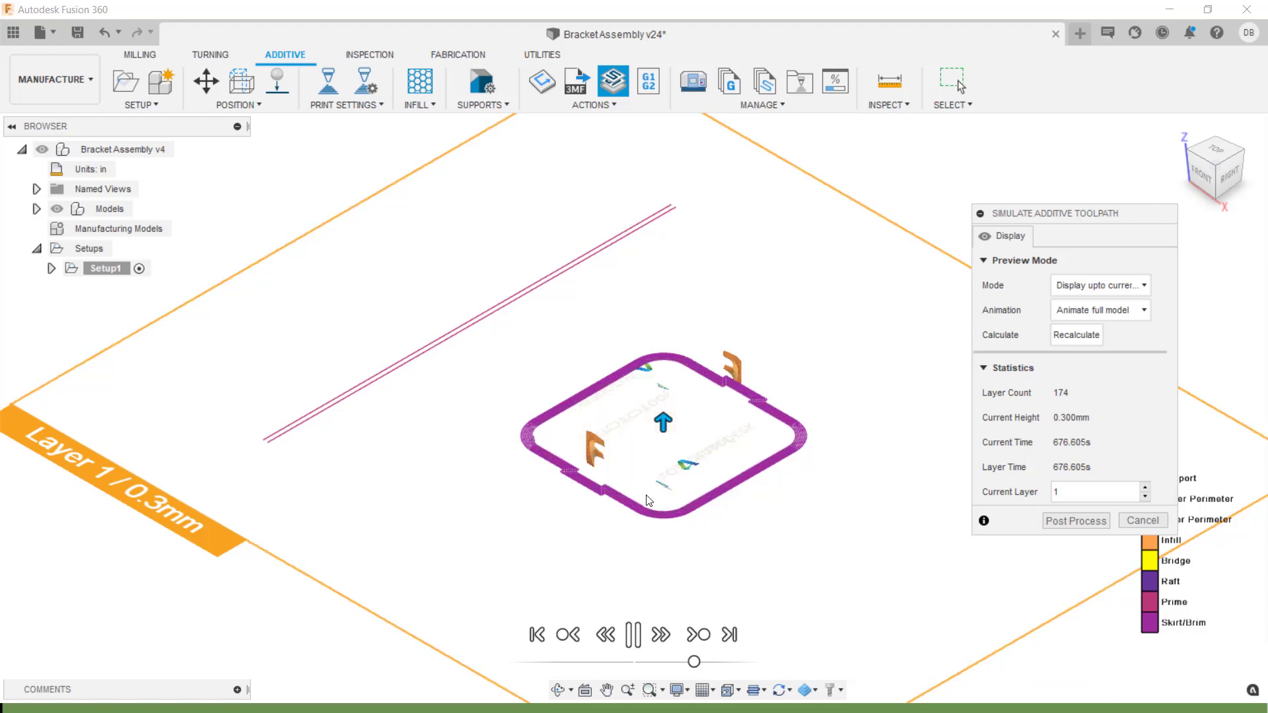
scroll(645, 499, "up", 5)
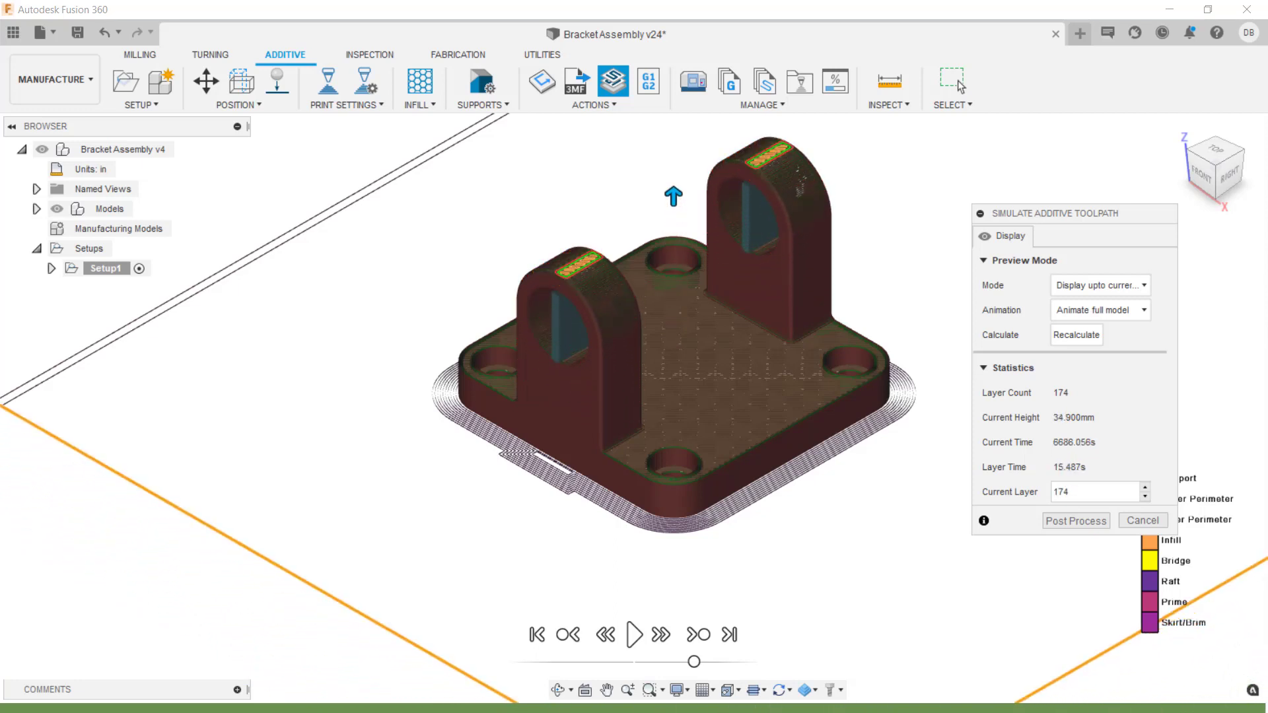
left_click(1143, 521)
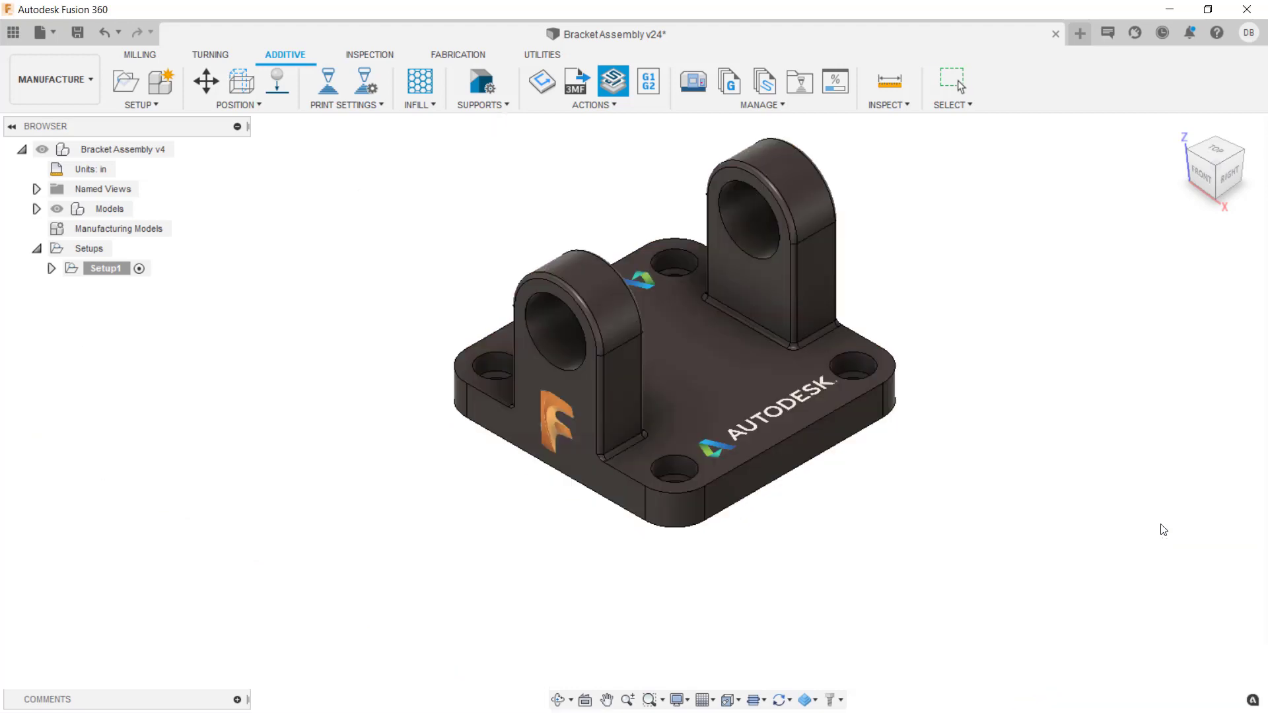
- Switch to the Generative Design workspace
left_click(61, 94)
mouse_move(75, 294)
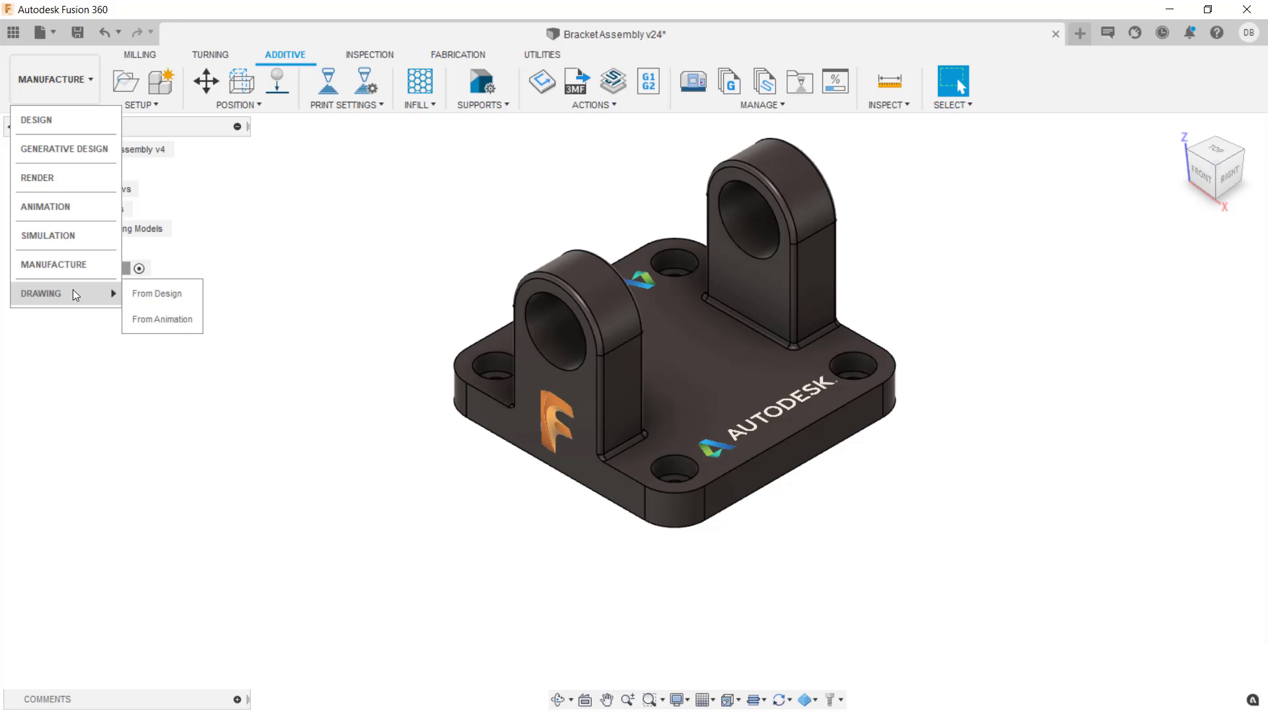
left_click(76, 148)
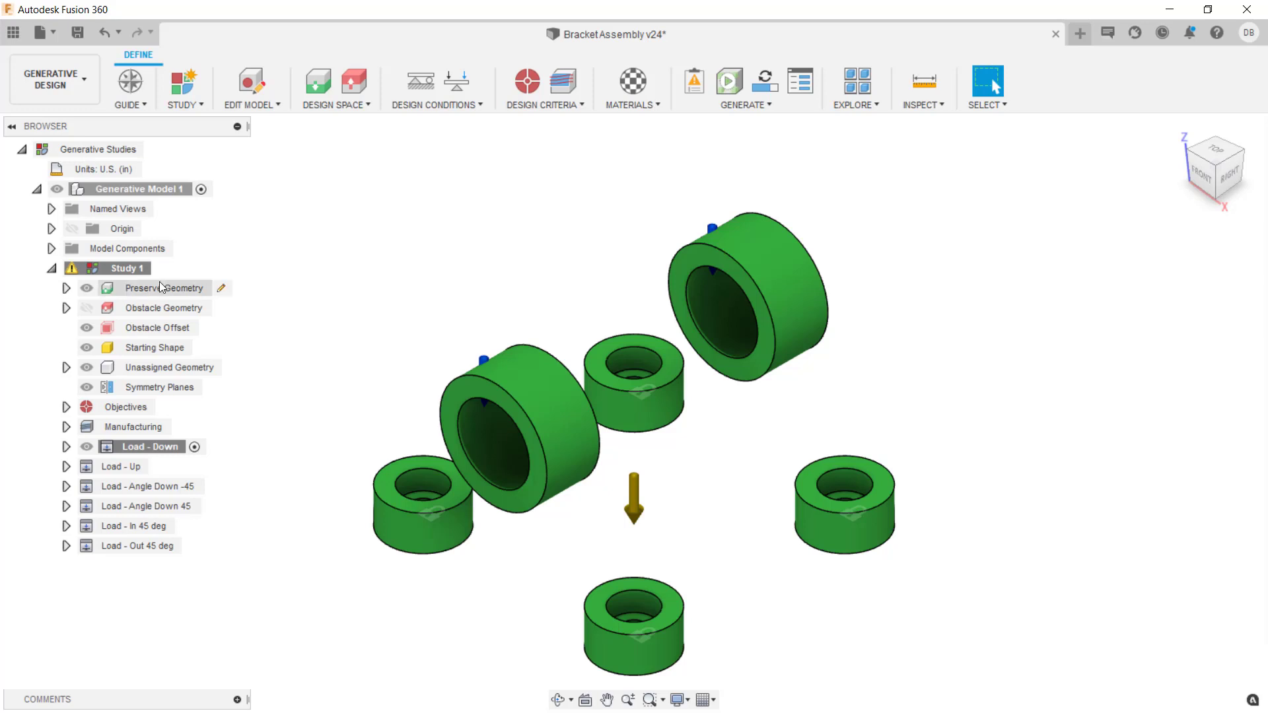
- Toggle Obstacle and Preserve Geometry visibility, leaving only the preserve bodies shown
left_click(91, 309)
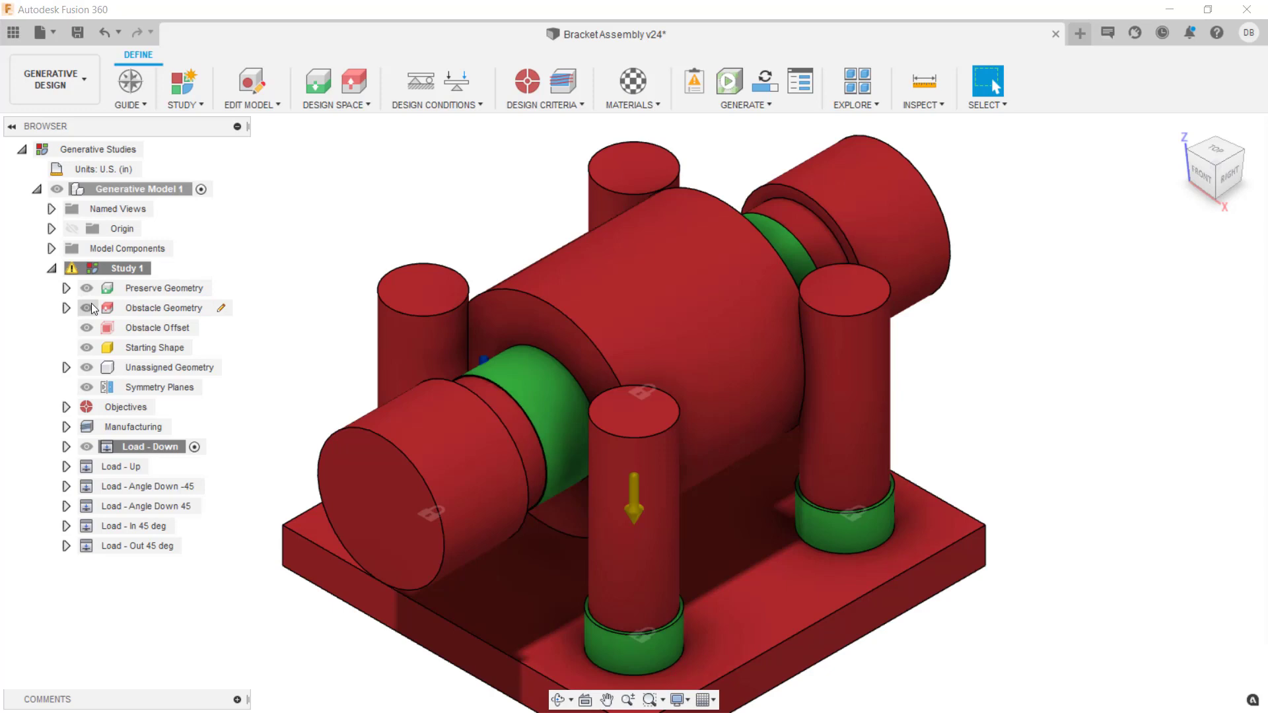
left_click(91, 291)
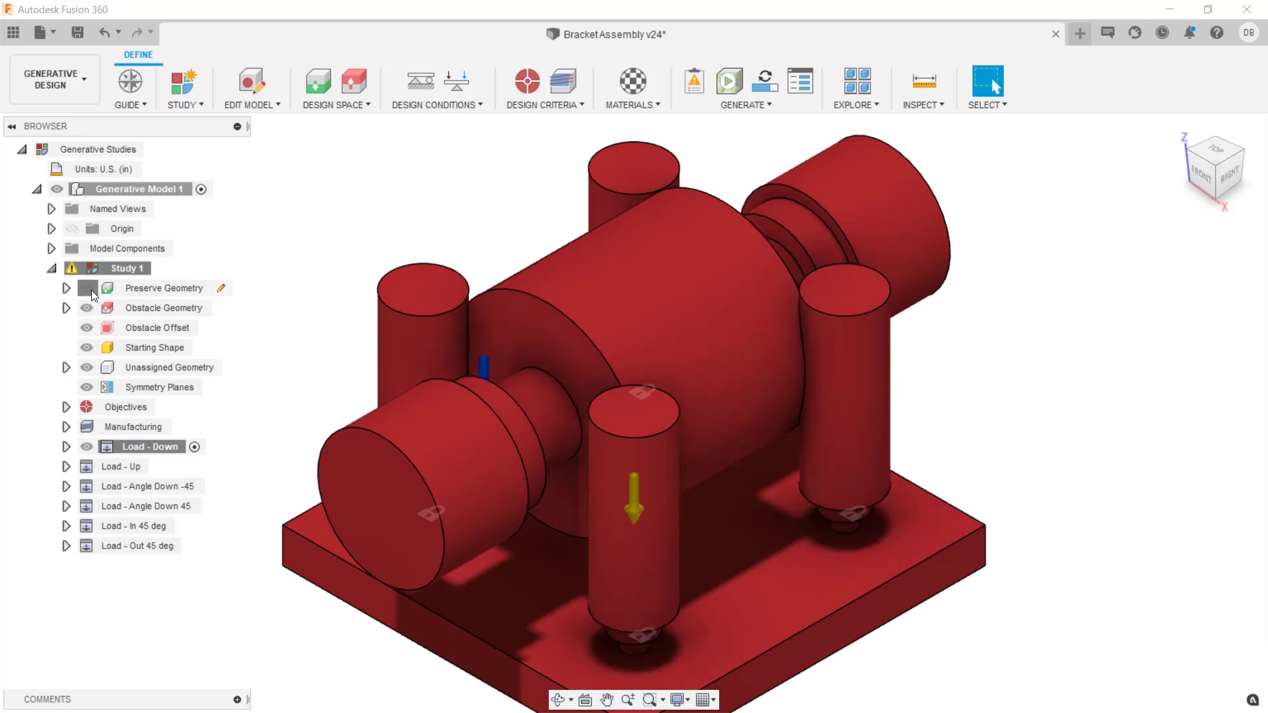
left_click(91, 291)
left_click(92, 310)
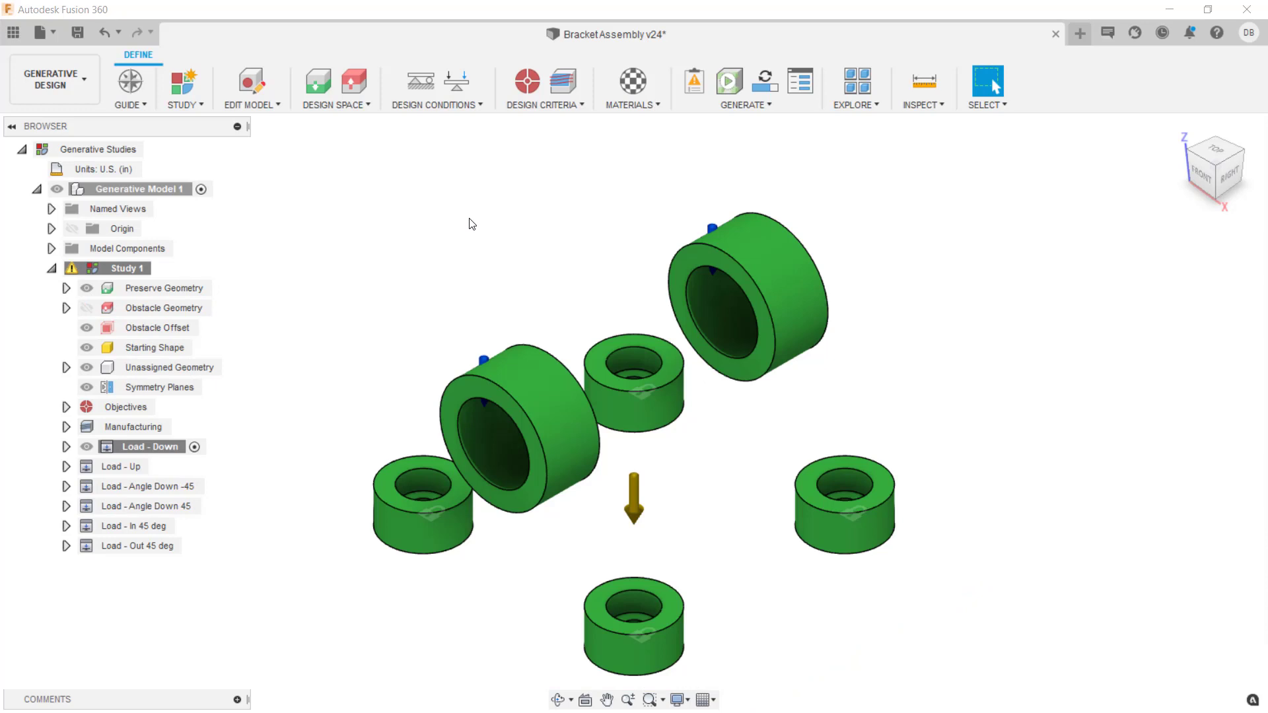
- In Explore, isolate Additive, 3 axis, 5 axis and Die casting outcomes, ending on 3 axis milling
left_click(857, 81)
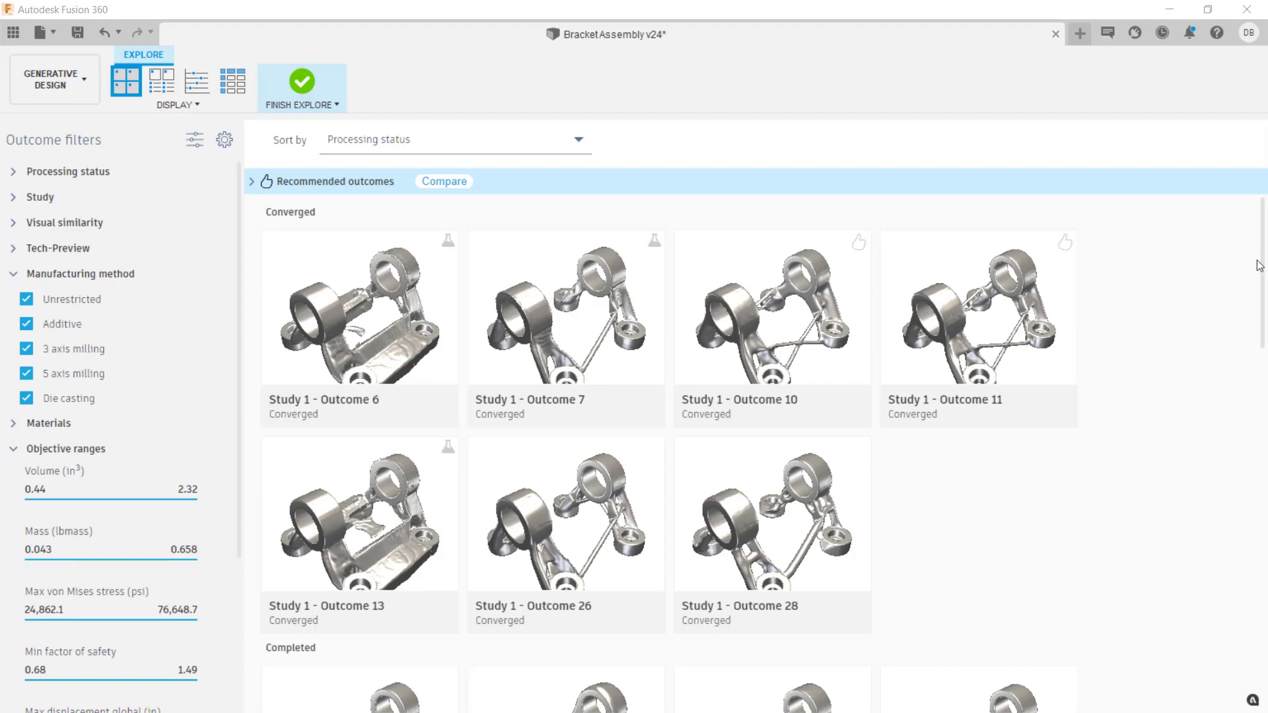
mouse_move(1261, 277)
left_mouse_down()
mouse_move(1263, 651)
mouse_move(1262, 272)
left_mouse_up()
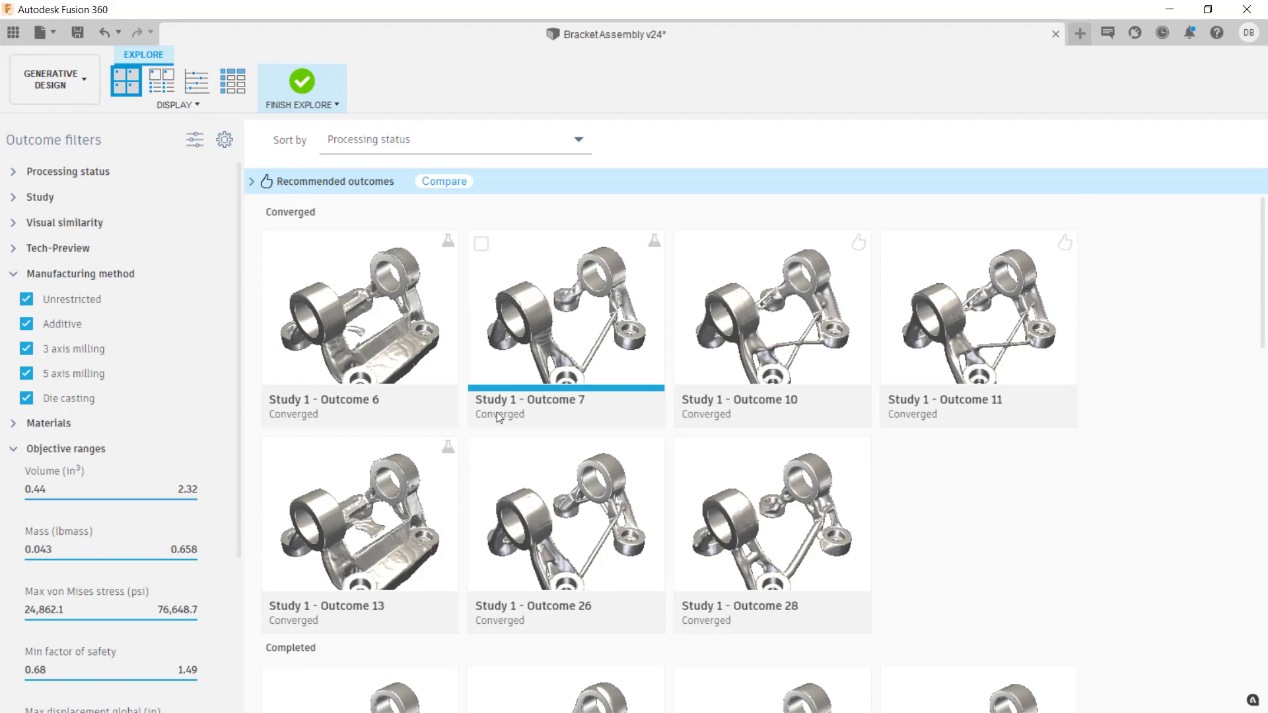
mouse_move(126, 303)
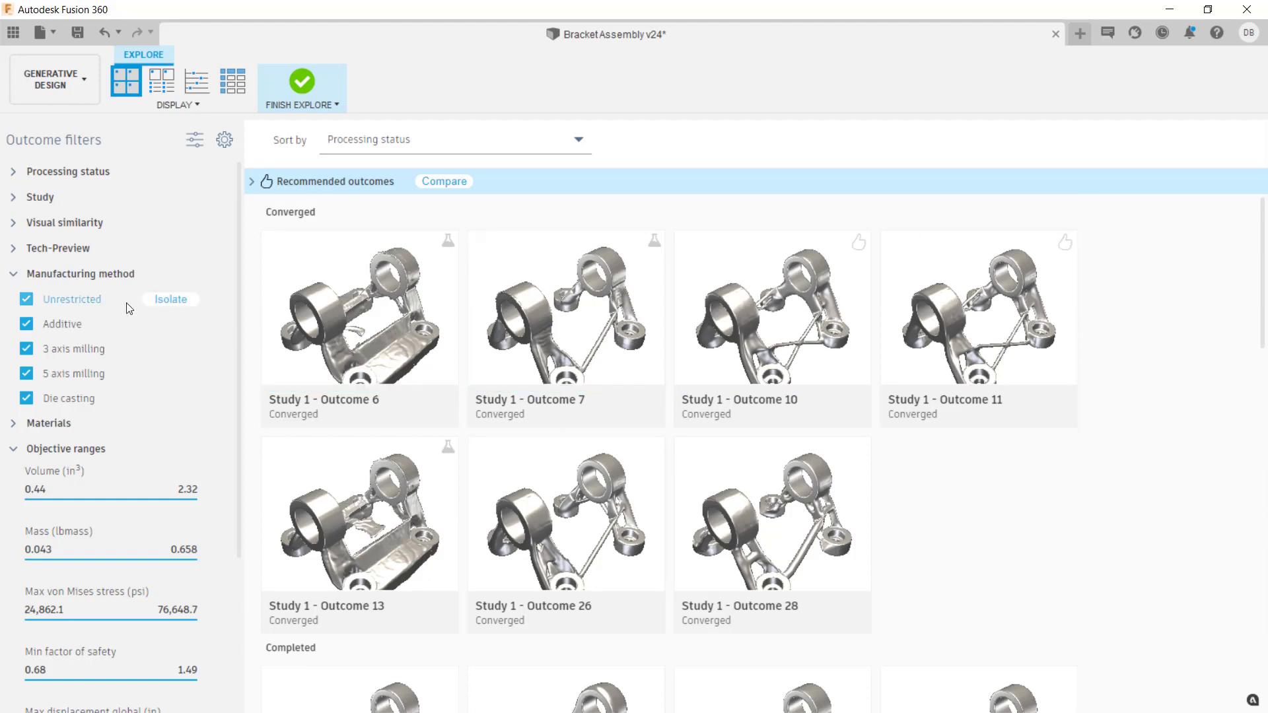
mouse_move(171, 322)
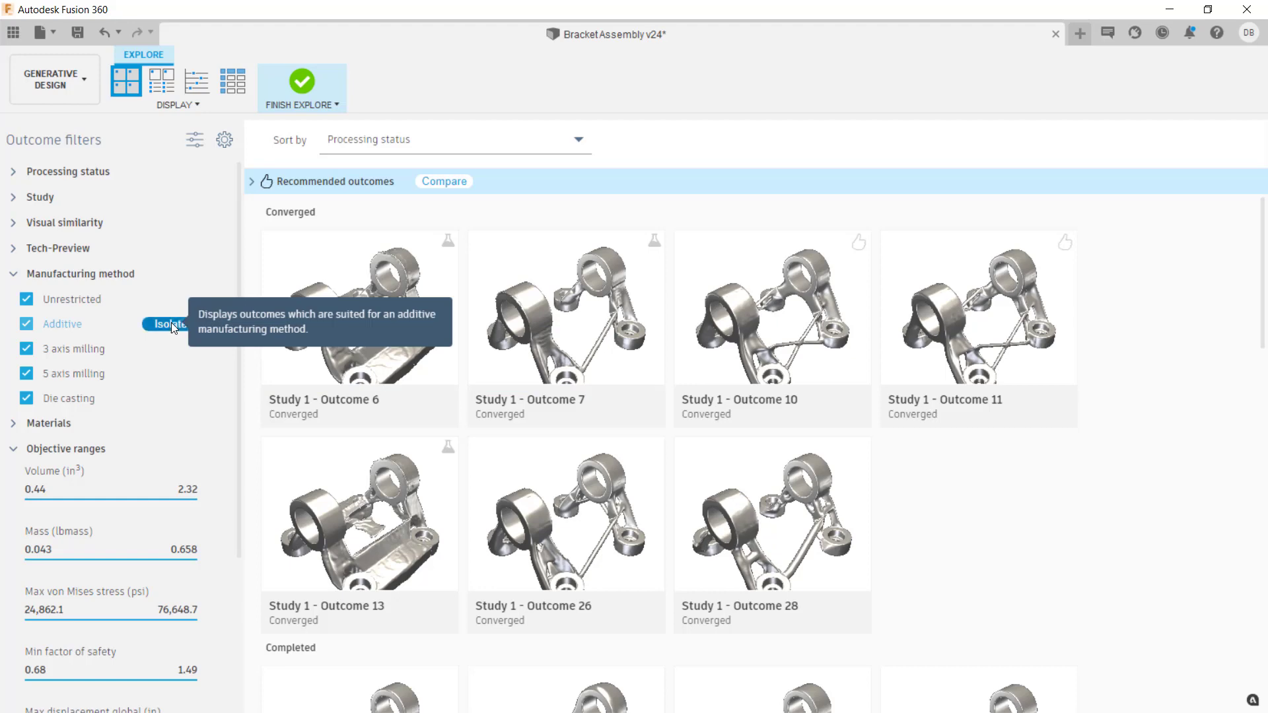
left_click(171, 323)
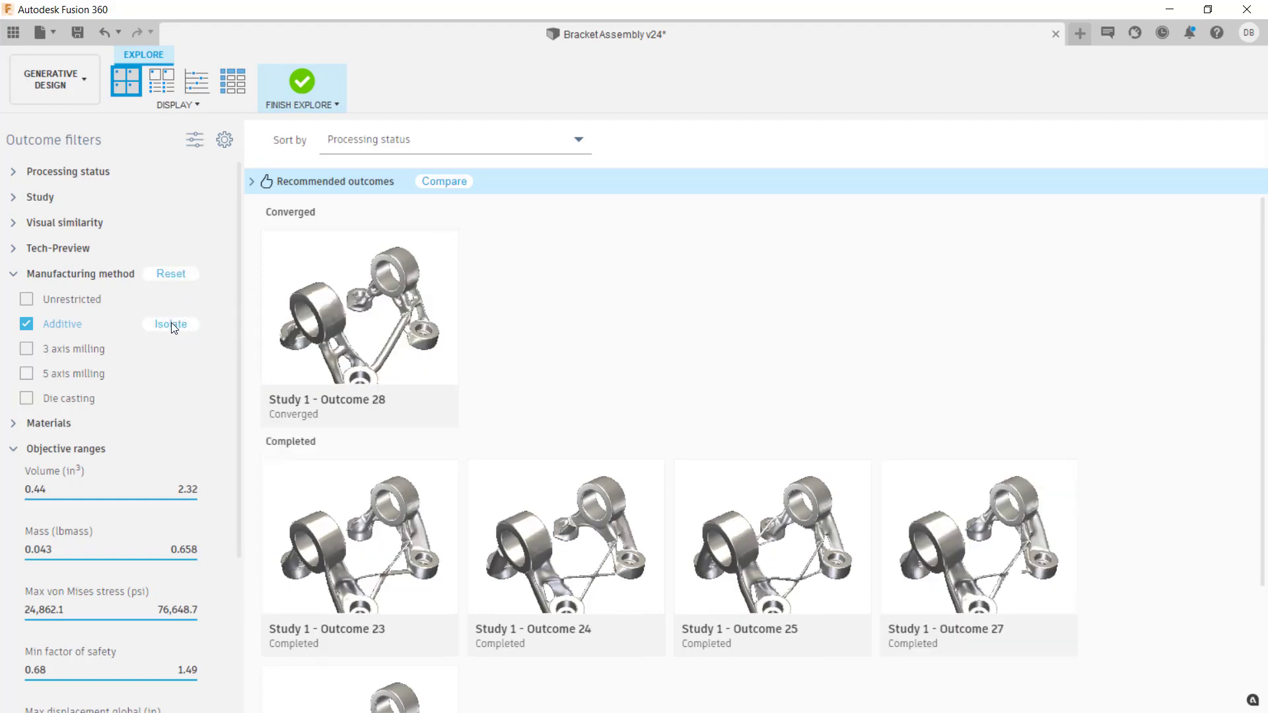
left_click(169, 346)
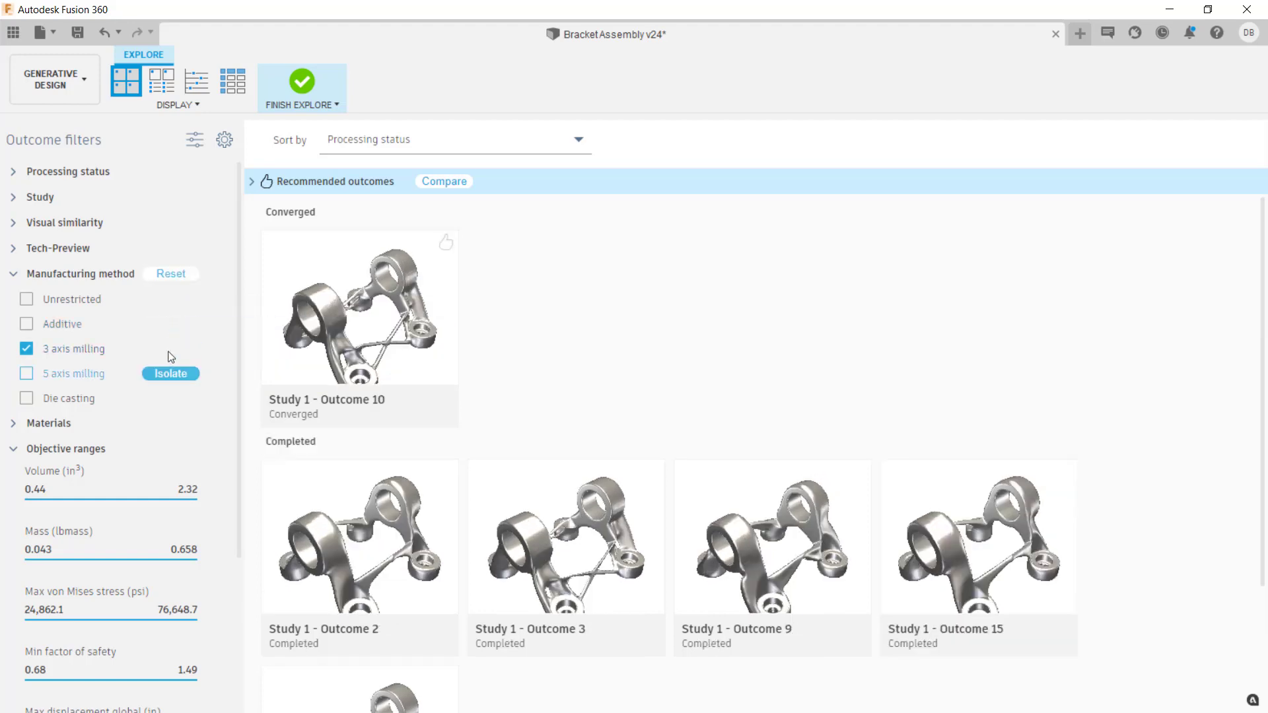
left_click(168, 372)
left_click(175, 398)
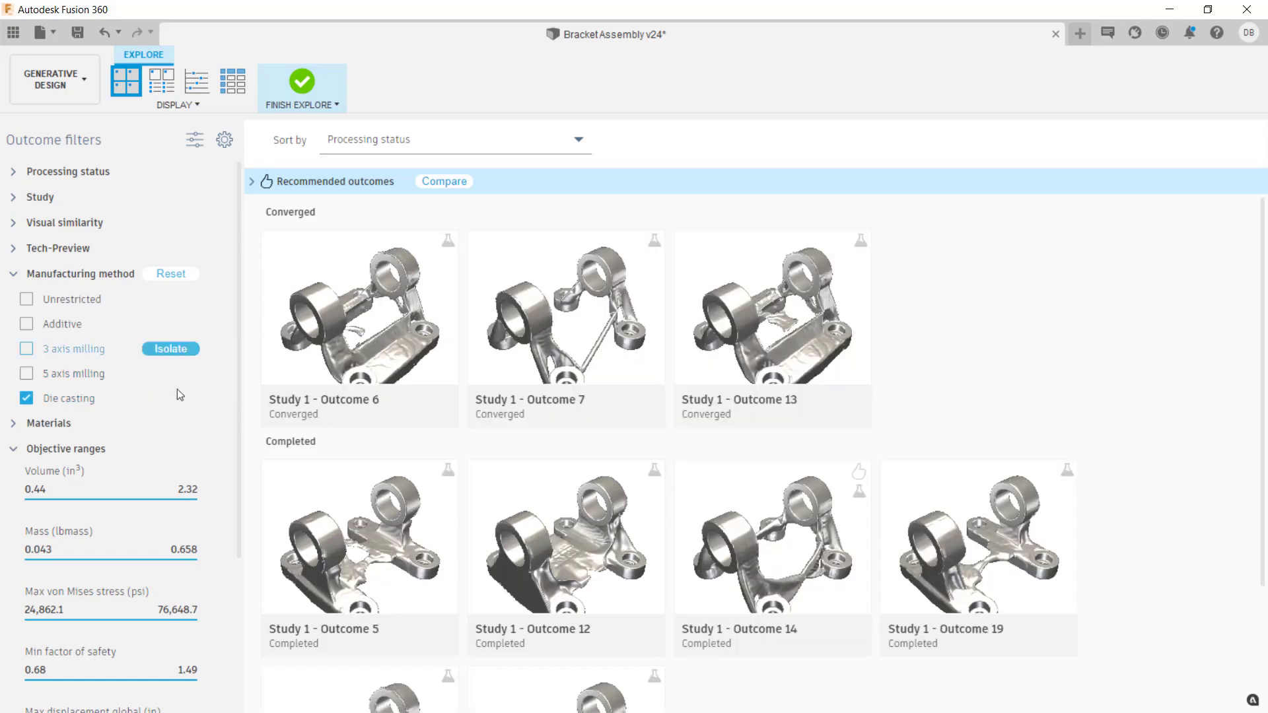
left_click(185, 356)
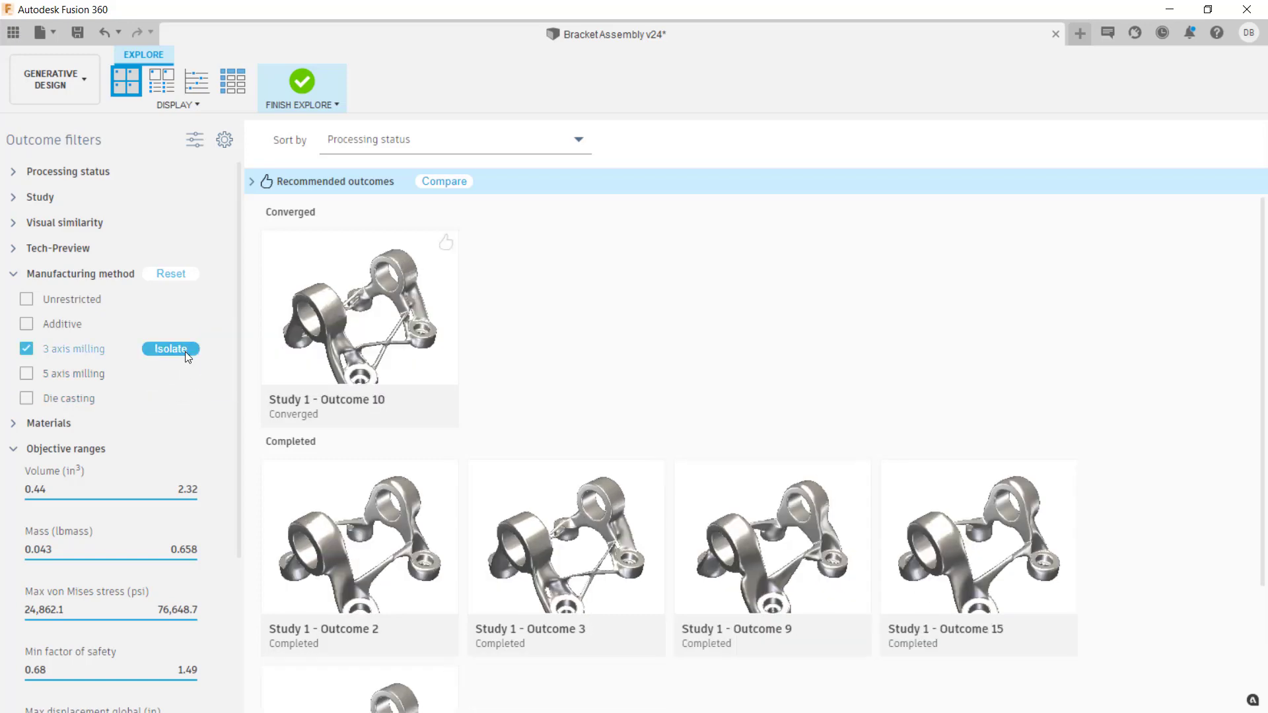
- Open Outcome 10 and step its iteration slider through 10, 20 and 32
double_click(340, 330)
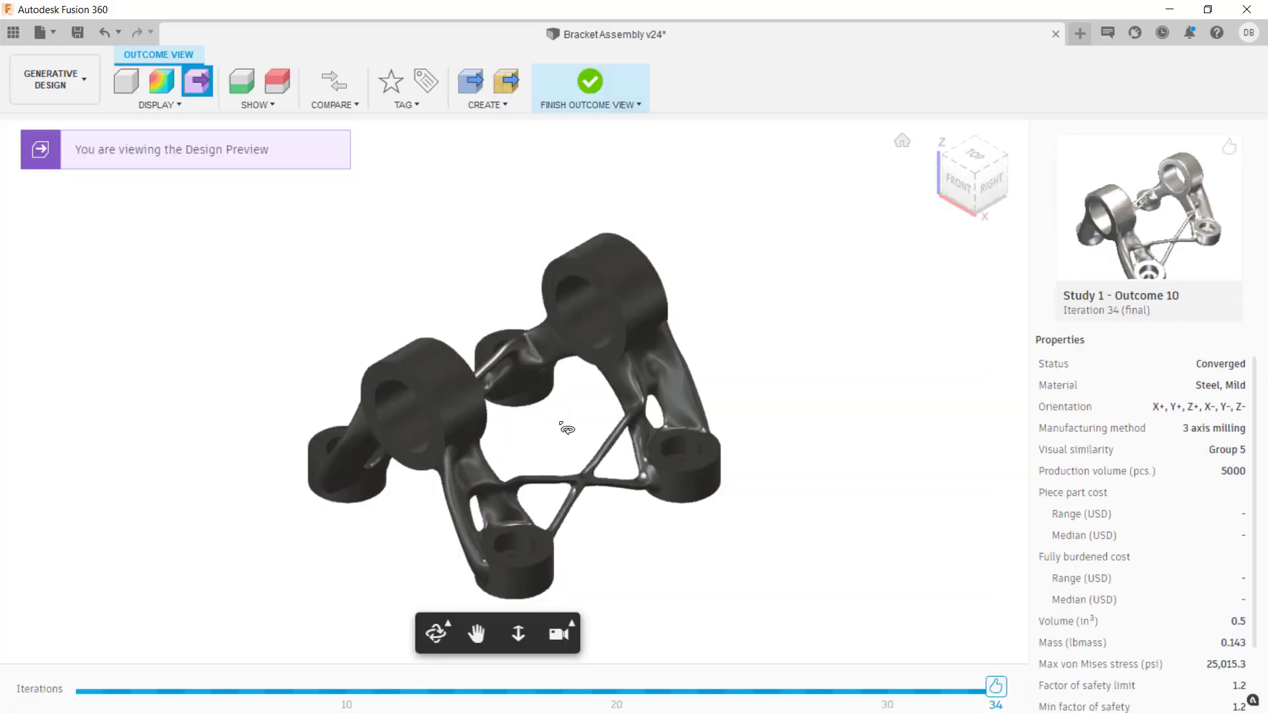
middle_click_drag(567, 429, 813, 390, "shift")
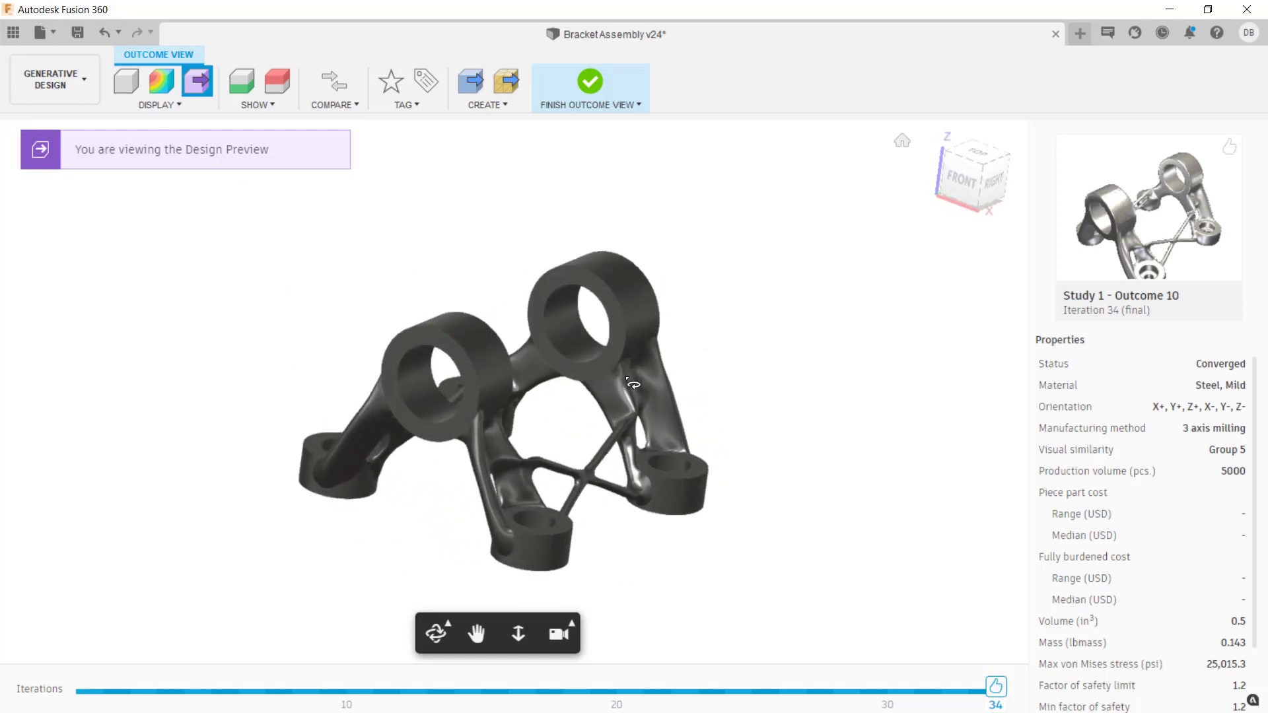
scroll(1179, 446, "down", 3)
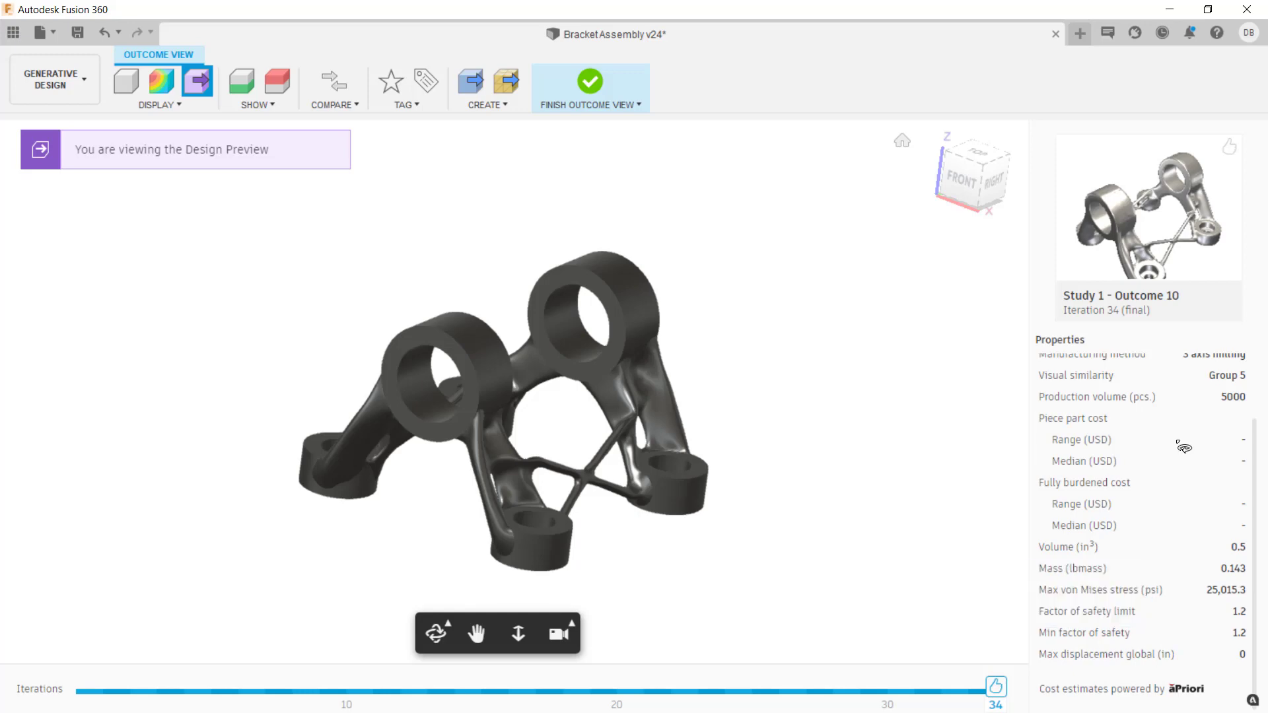
left_click(347, 691)
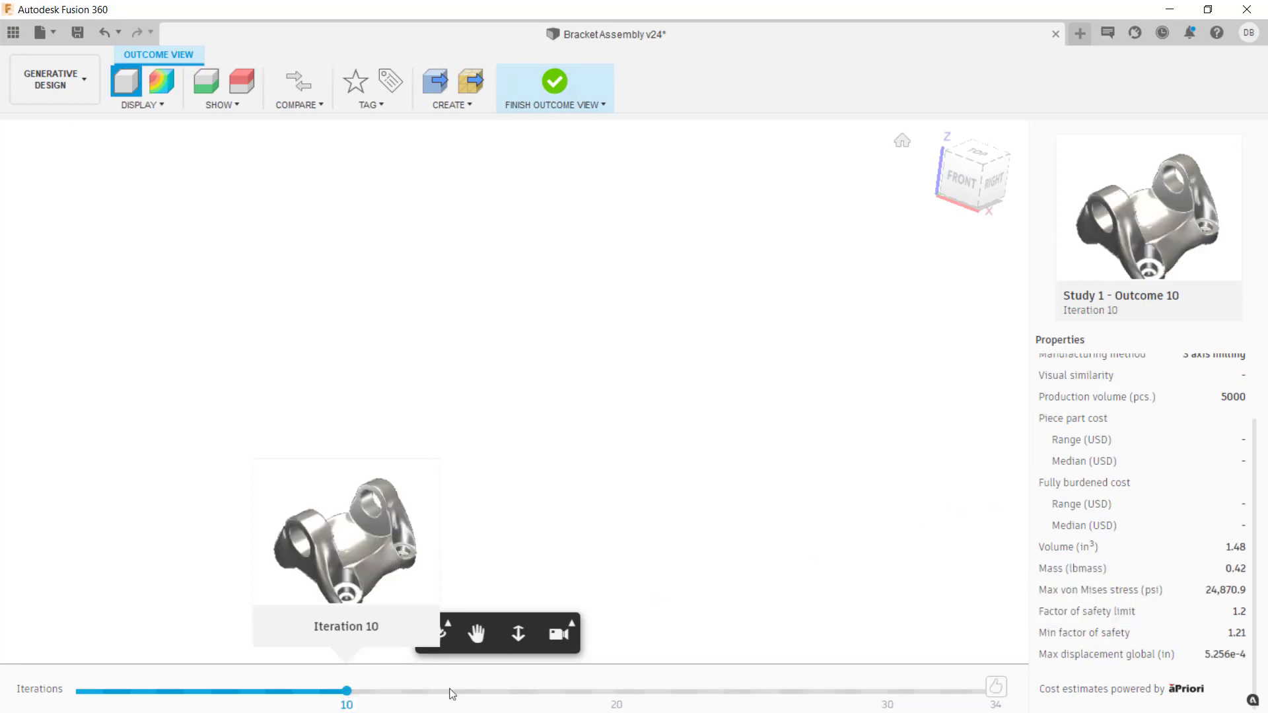
left_click(618, 693)
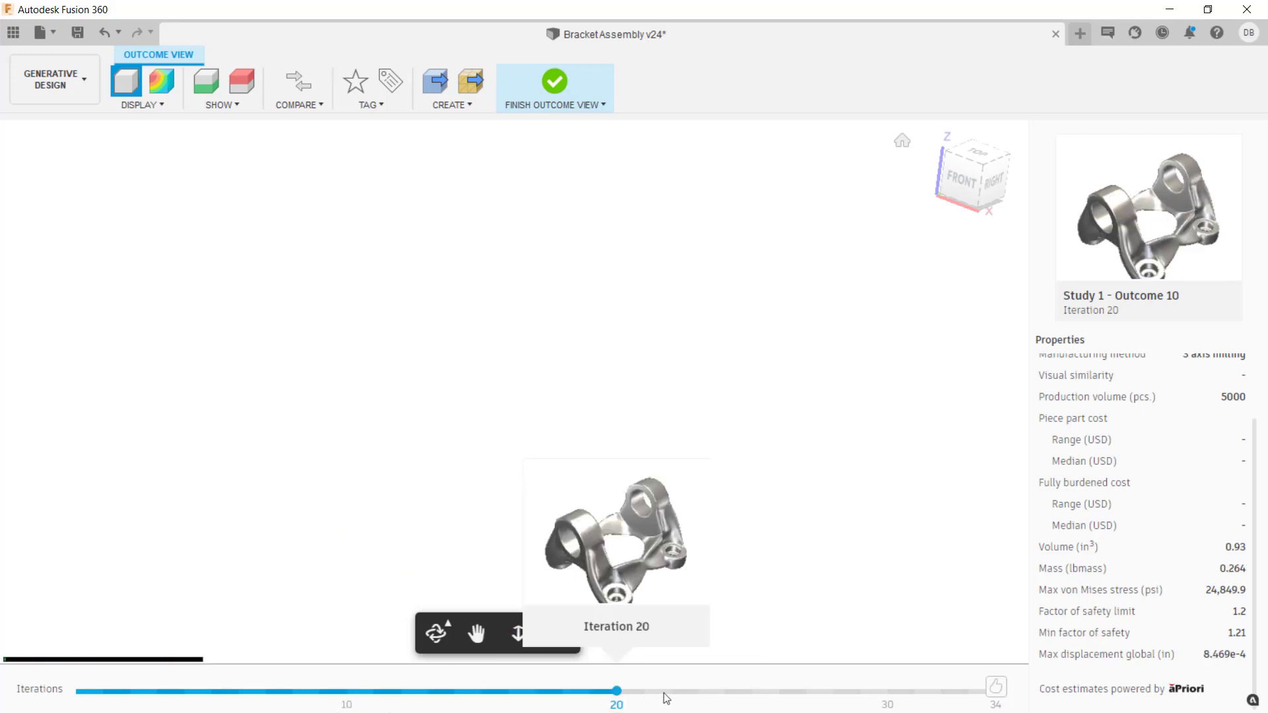
left_click(941, 693)
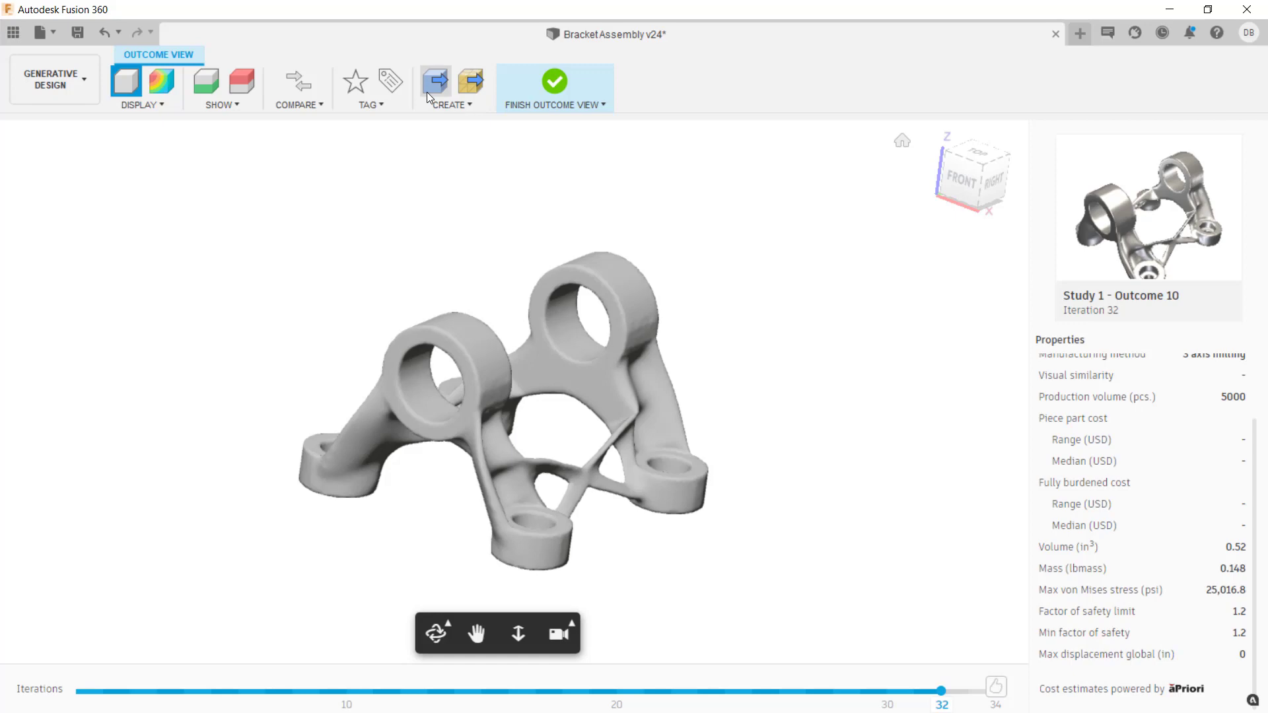
- Finish the Outcome 10 view to return to the Explore grid
left_click(553, 94)
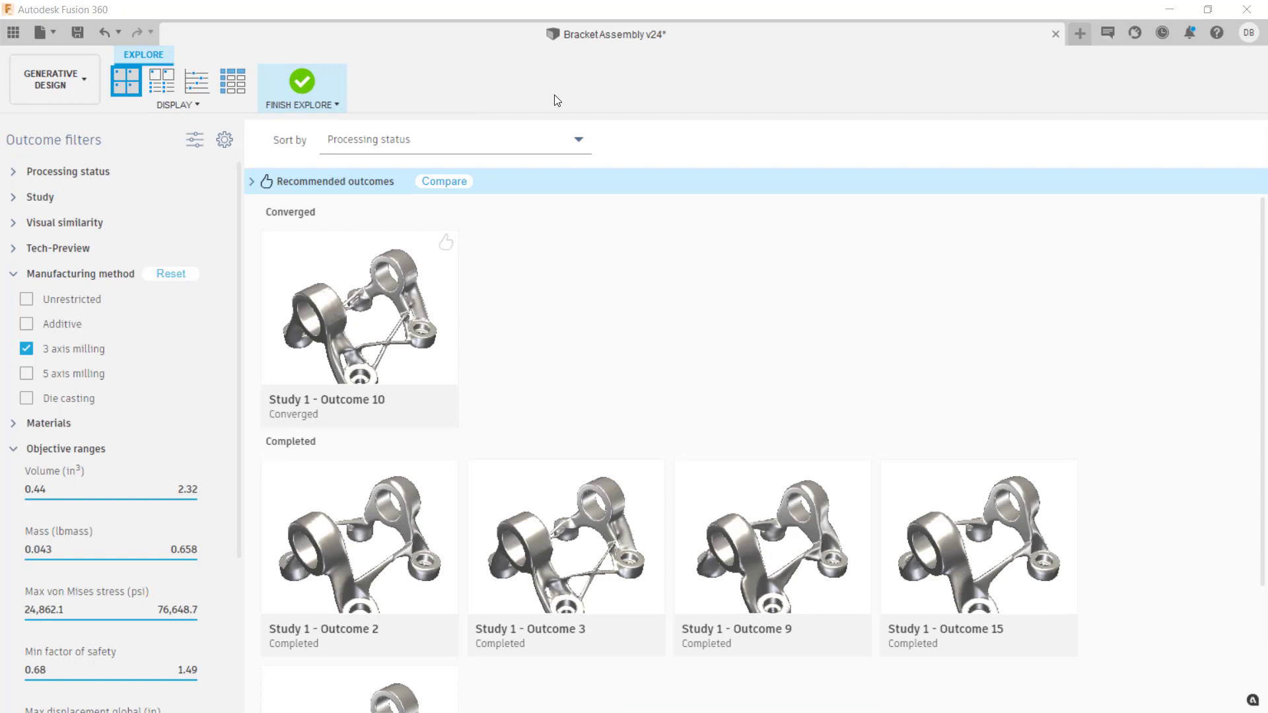